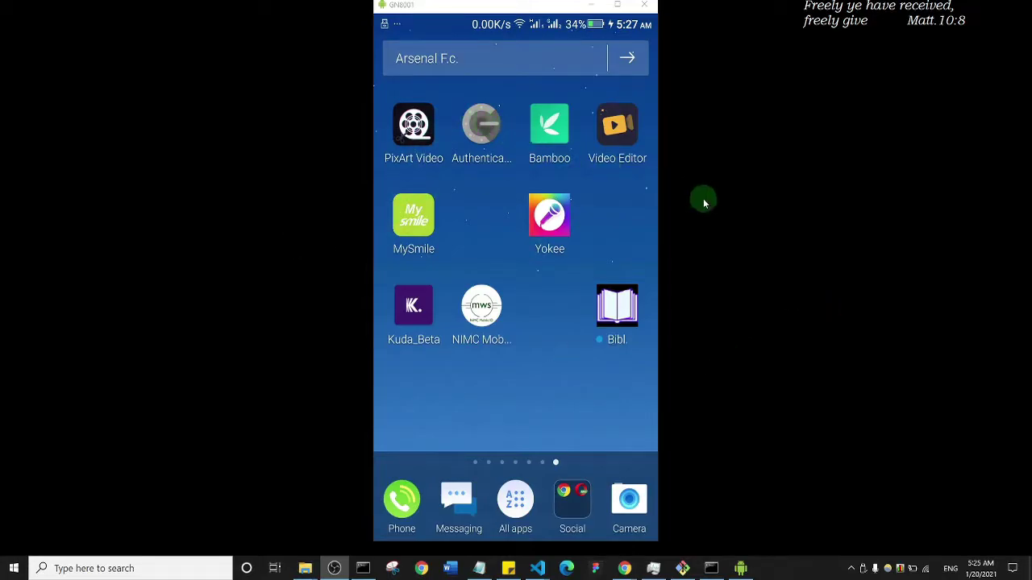
- Swipe the mirrored phone back two home-screen pages to the Instagram, File Manager and Jiji page
click(412, 377)
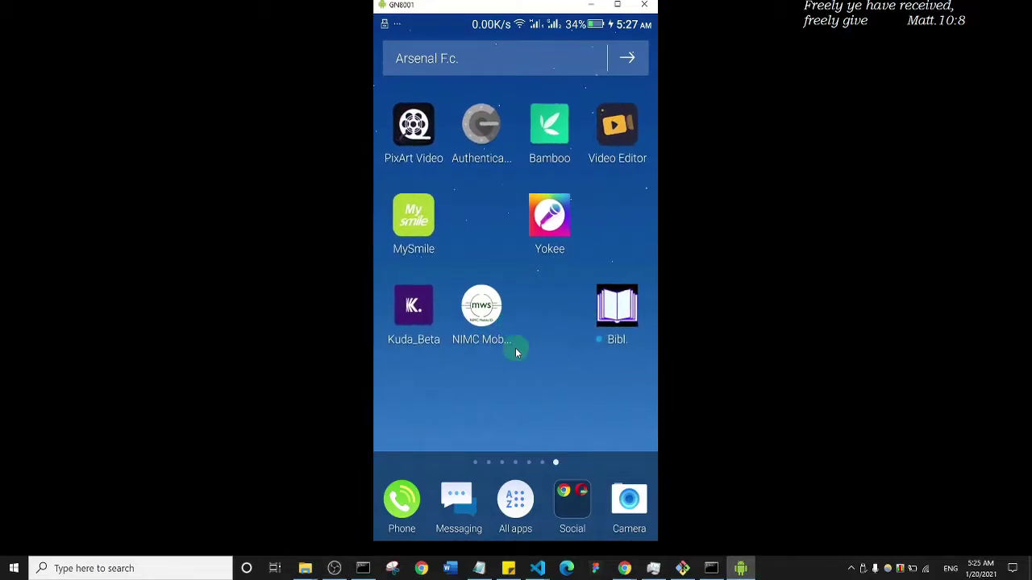
drag(516, 348, 661, 350)
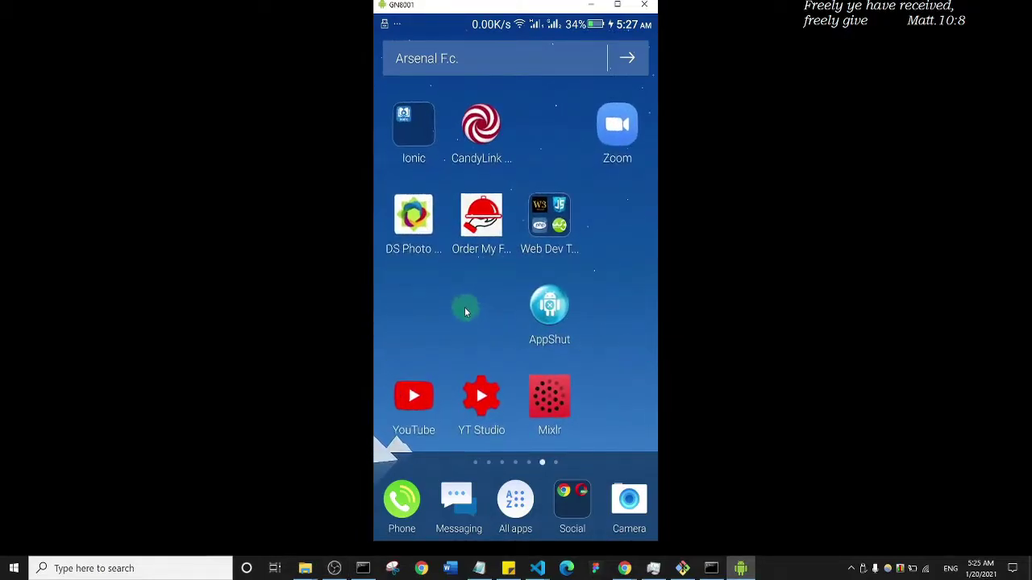
drag(493, 272, 623, 254)
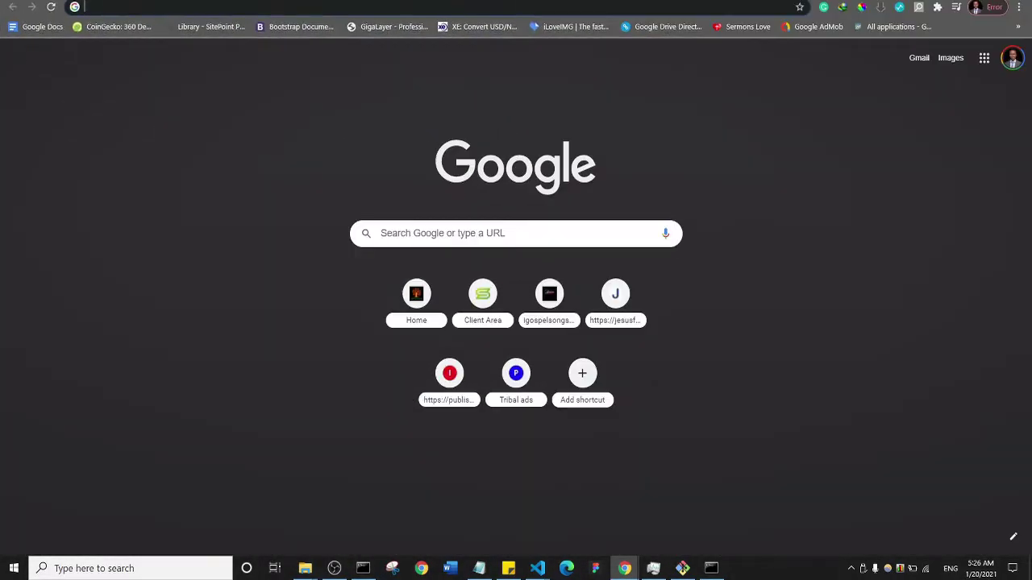
- Search Google for 'scrcpy' from the Chrome address bar
click(434, 6)
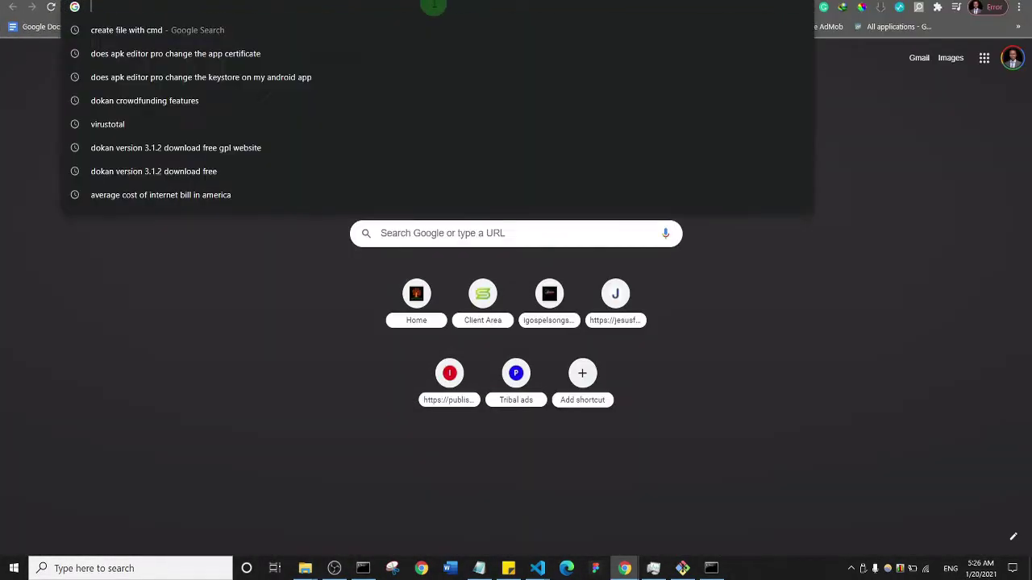
text(scr)
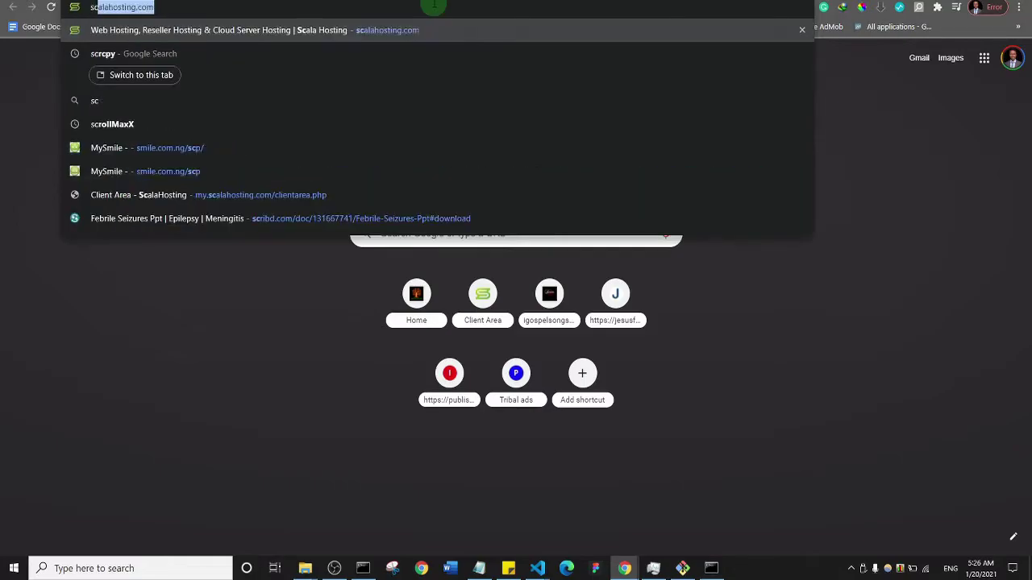
text(cpy)
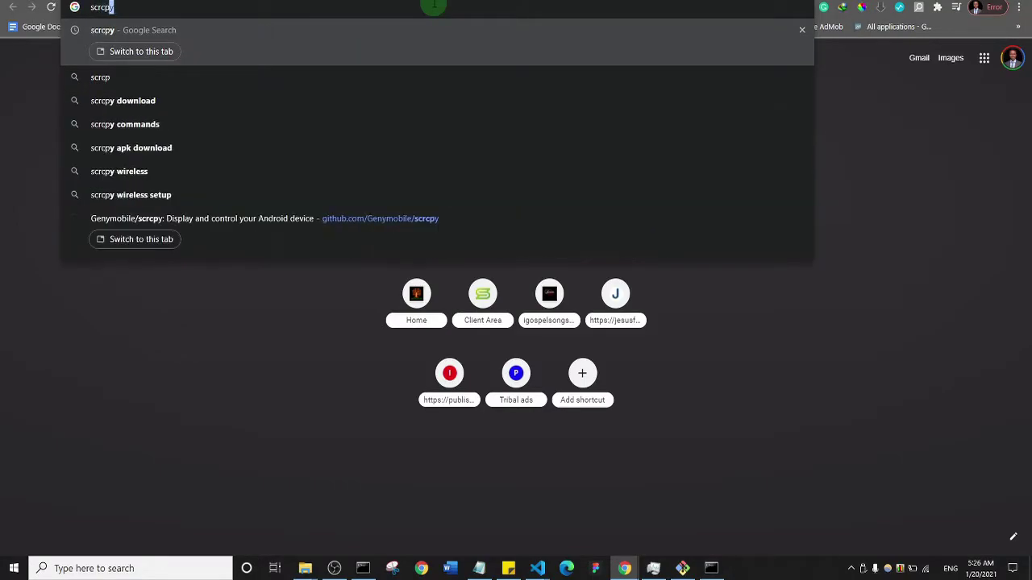
key(Return)
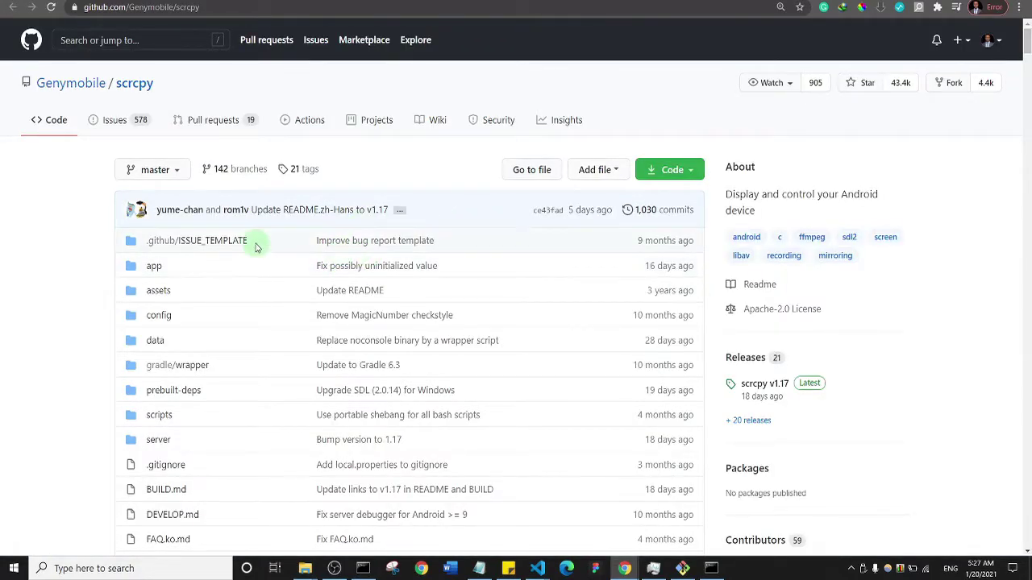
- Scroll the scrcpy README down to the Windows section with the scrcpy-win64-v1.17.zip link
scroll(256, 247, down, 5)
scroll(256, 247, down, 15)
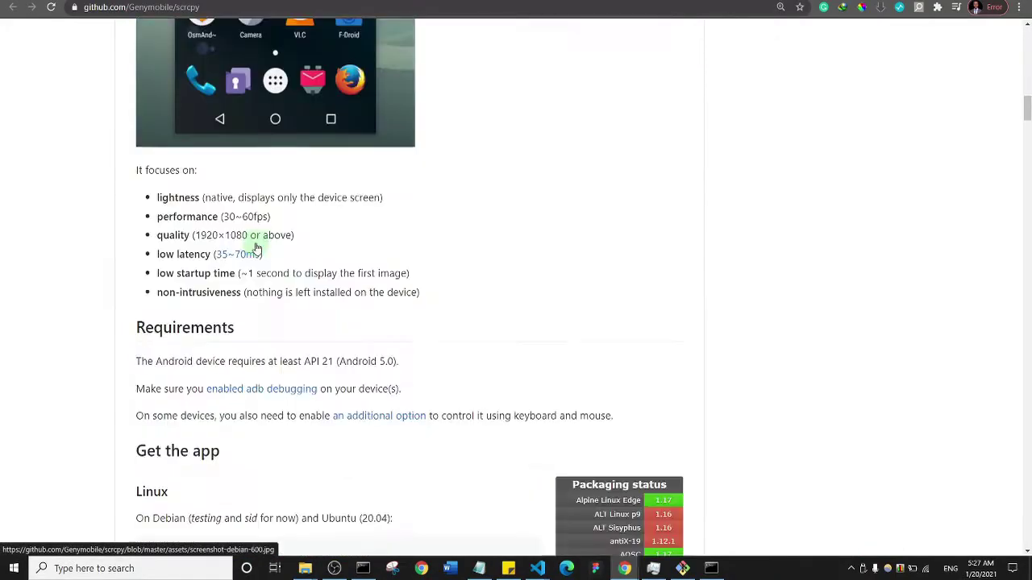
scroll(403, 249, down, 5)
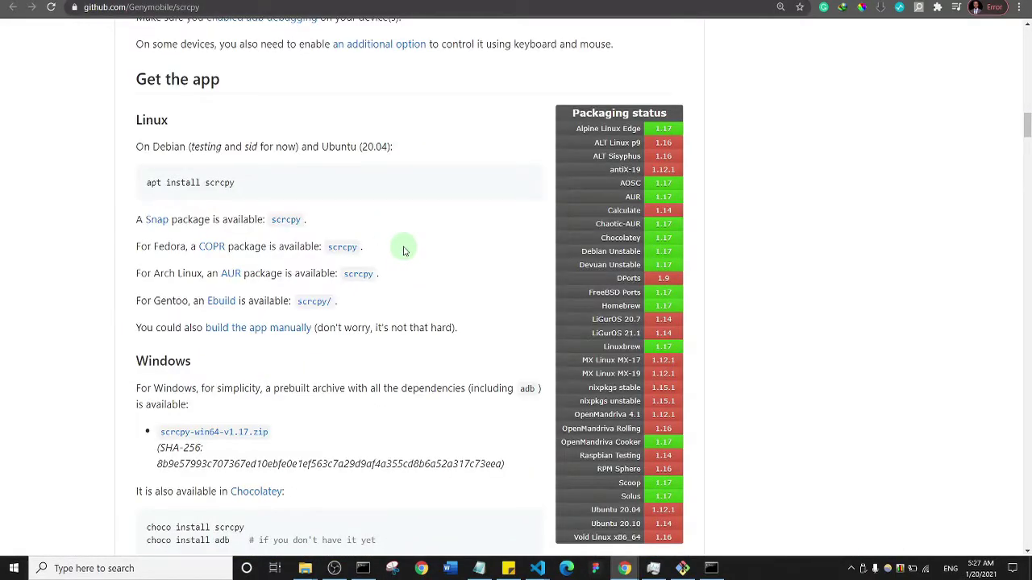
scroll(403, 248, down, 5)
scroll(403, 248, up, 5)
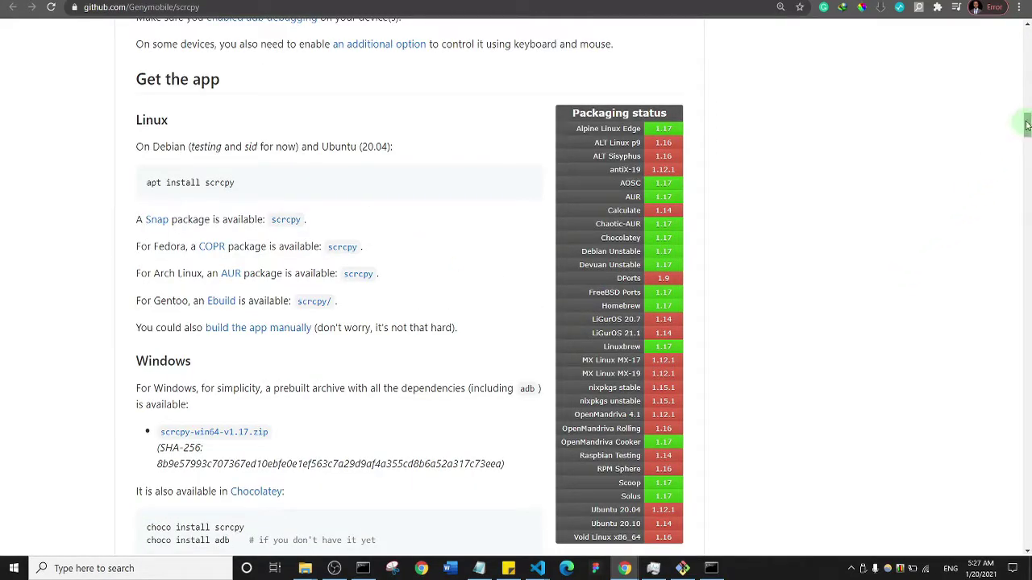
scroll(1028, 124, down, 3)
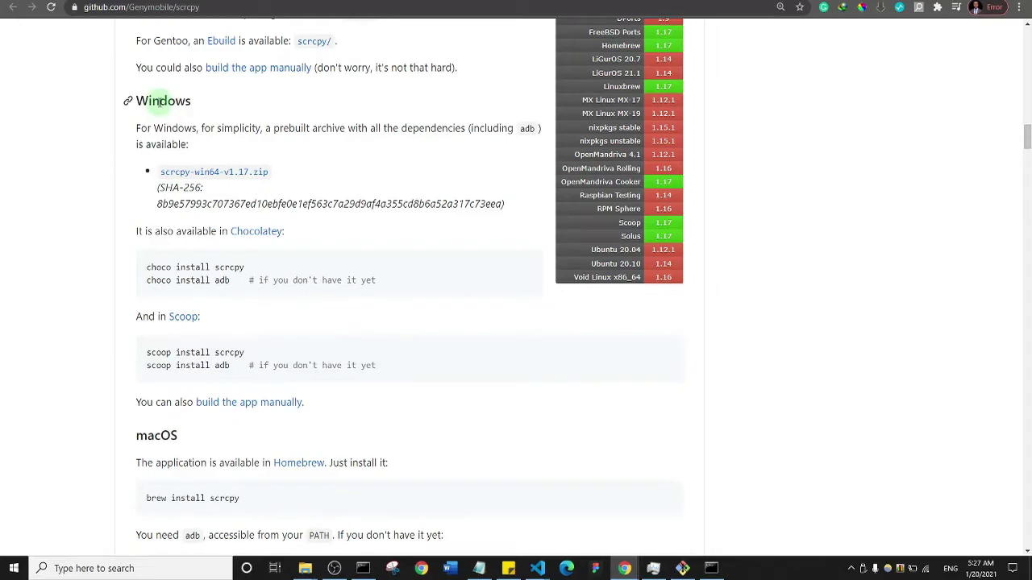
scroll(1027, 143, down, 1)
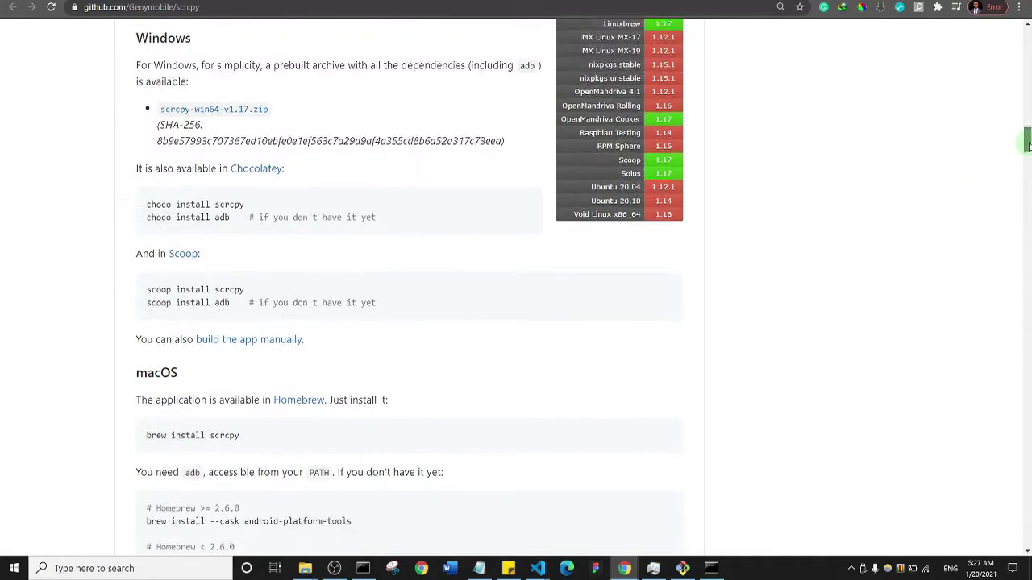
scroll(1027, 144, down, 2)
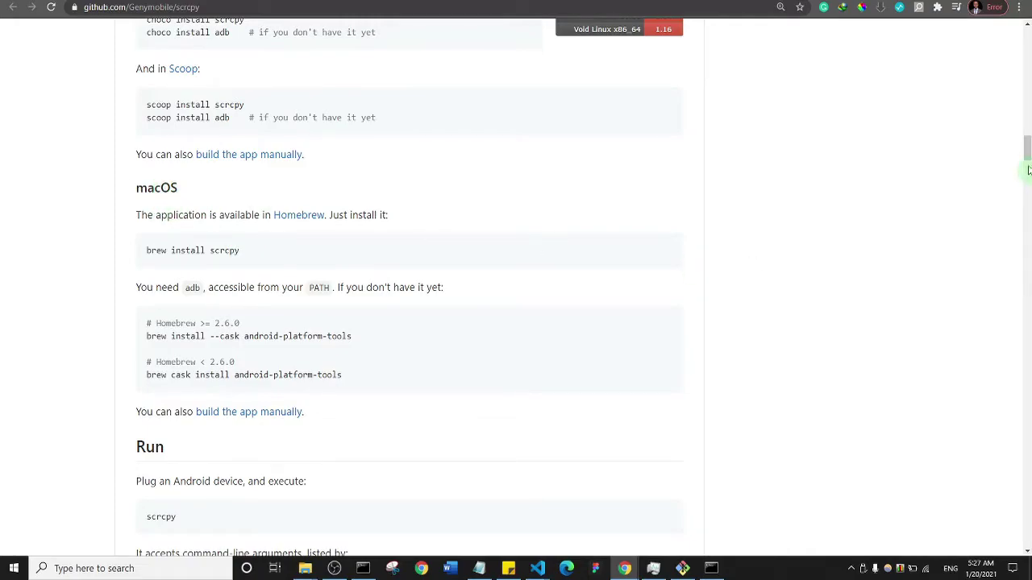
drag(1027, 158, 1028, 121)
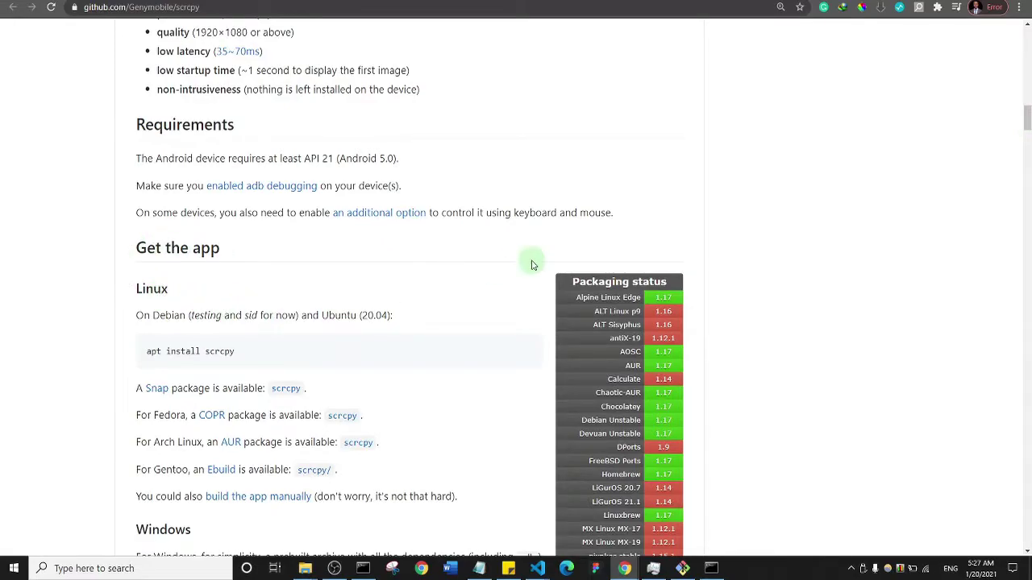
scroll(755, 245, down, 5)
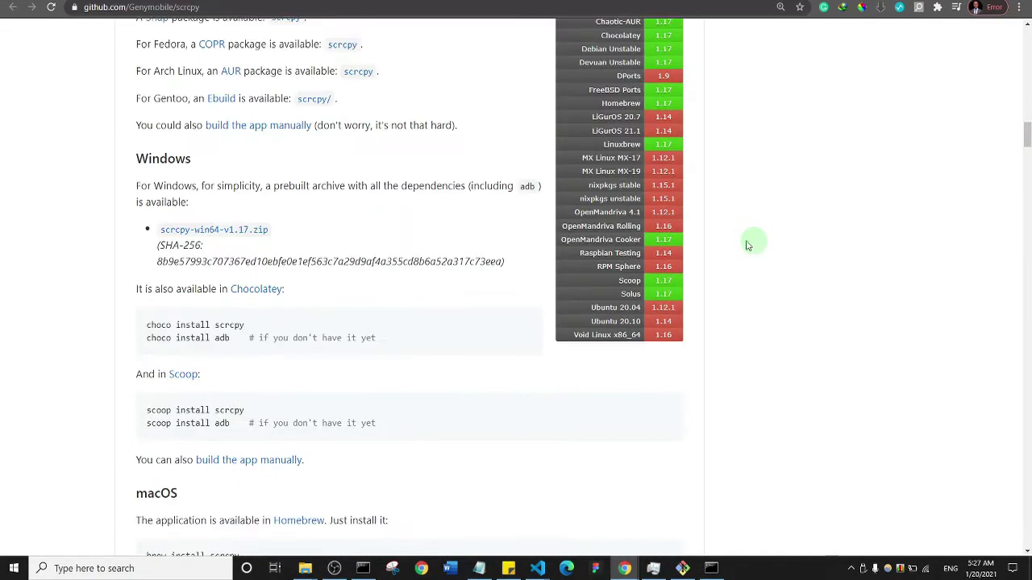
click(215, 238)
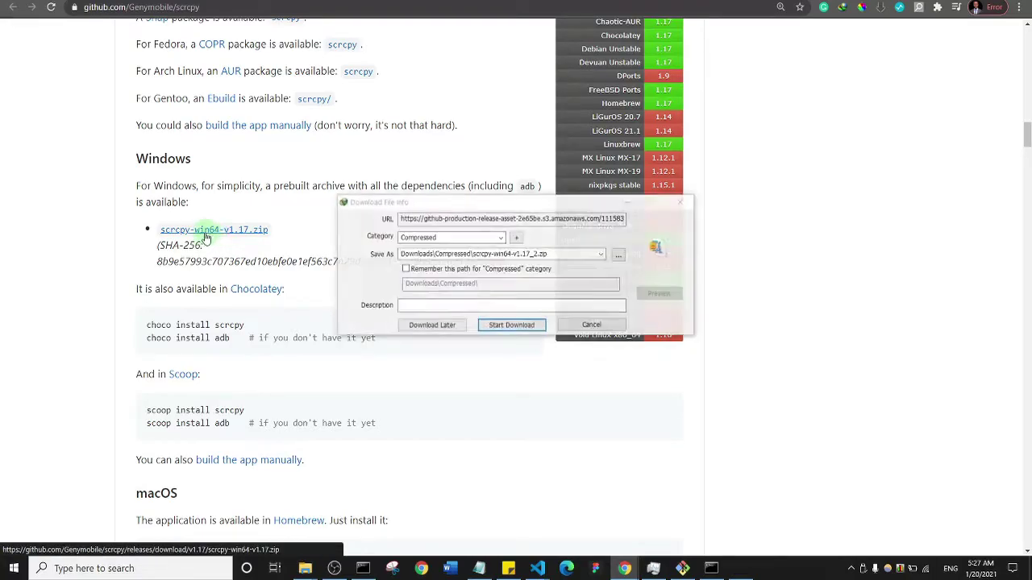
click(595, 325)
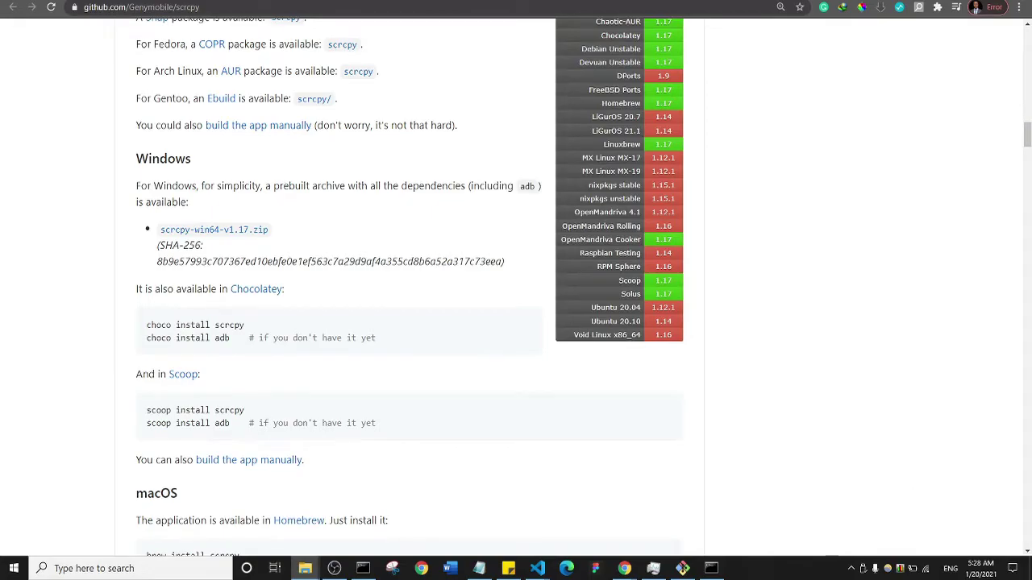
- Move the scrcpy zip file further left on the desktop and deselect it
click(857, 249)
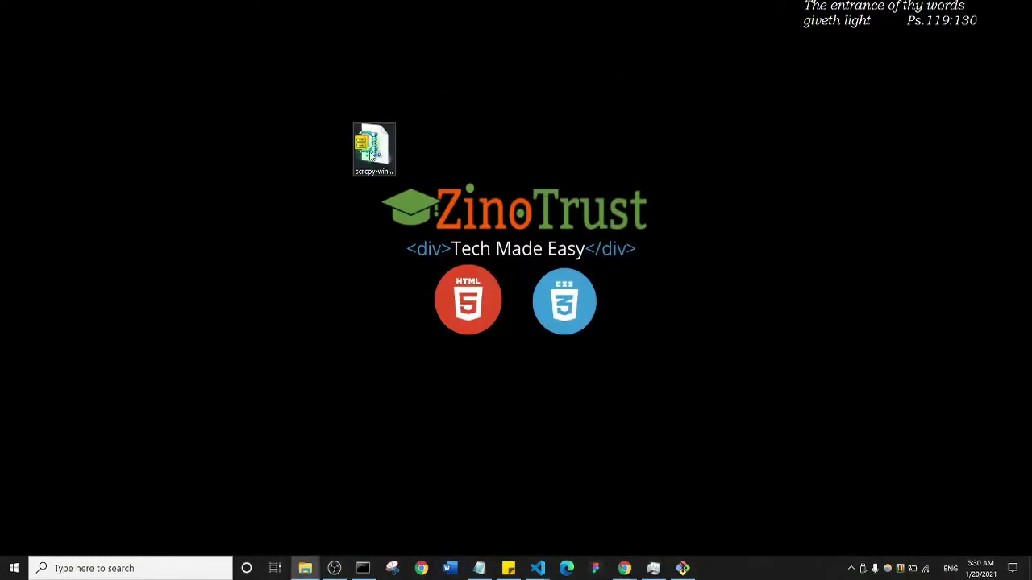
drag(373, 156, 239, 162)
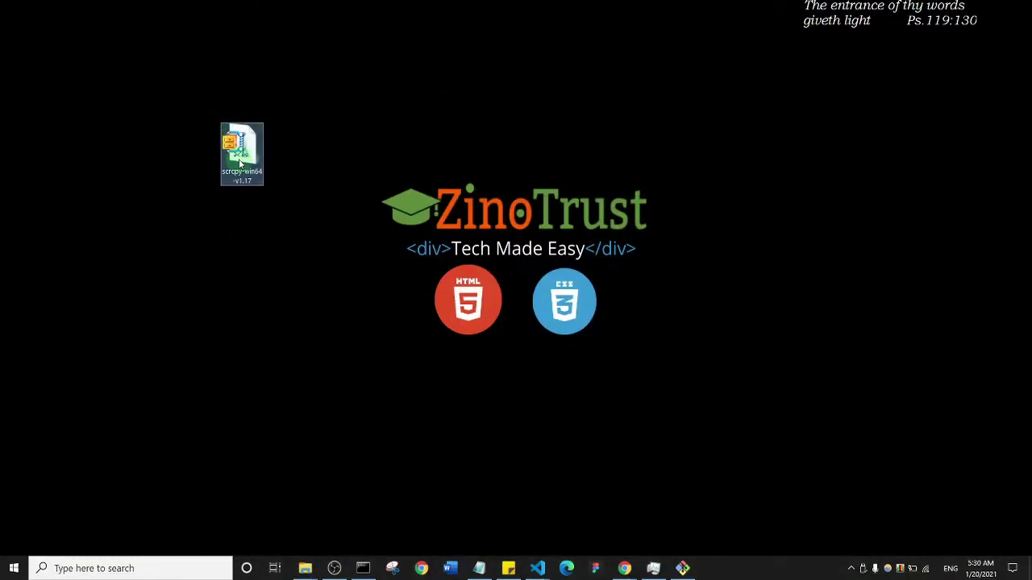
click(388, 388)
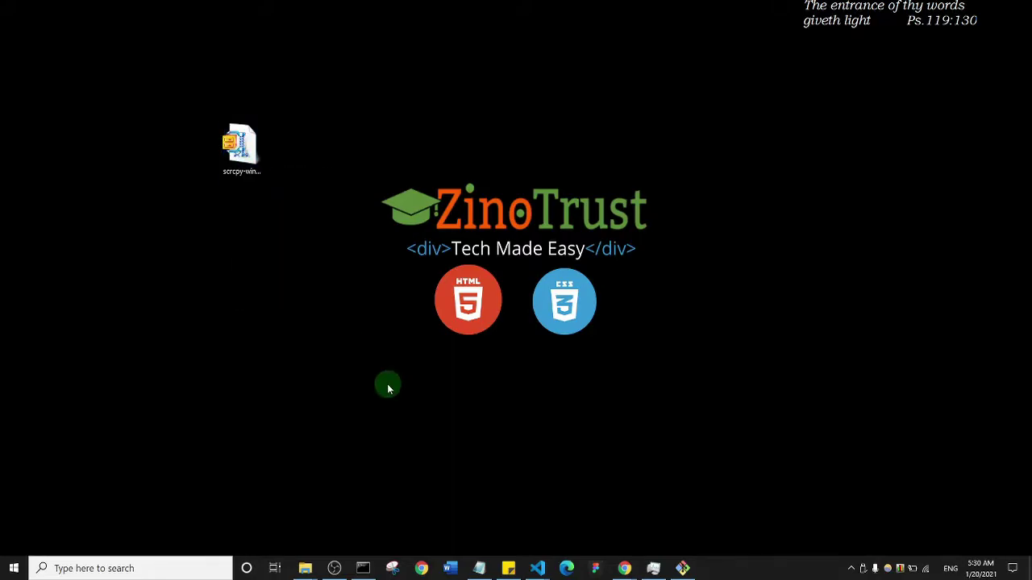
- Open the Windows (C:) drive in File Explorer and select the scrcpy folder
key(super+e)
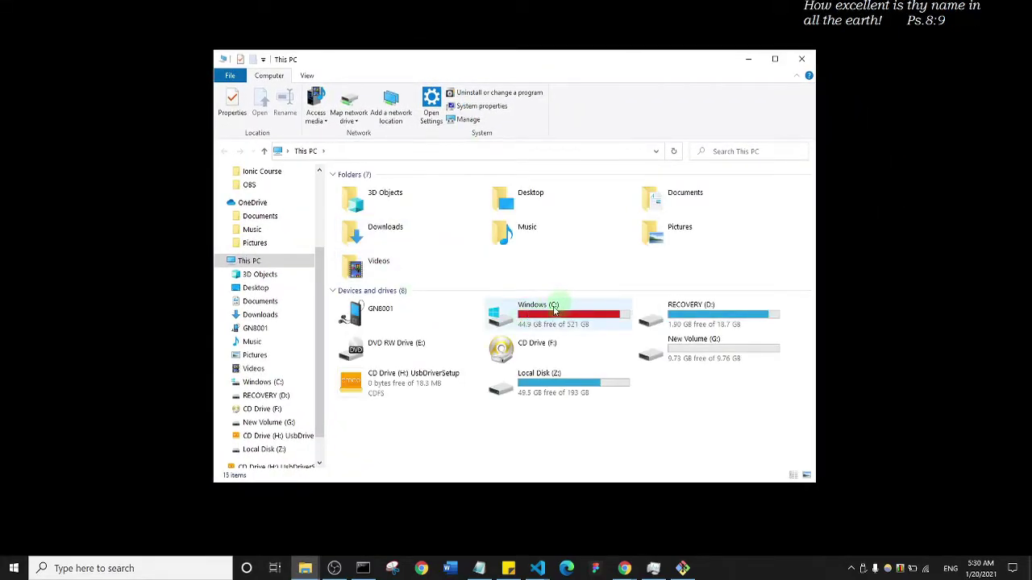
double_click(546, 313)
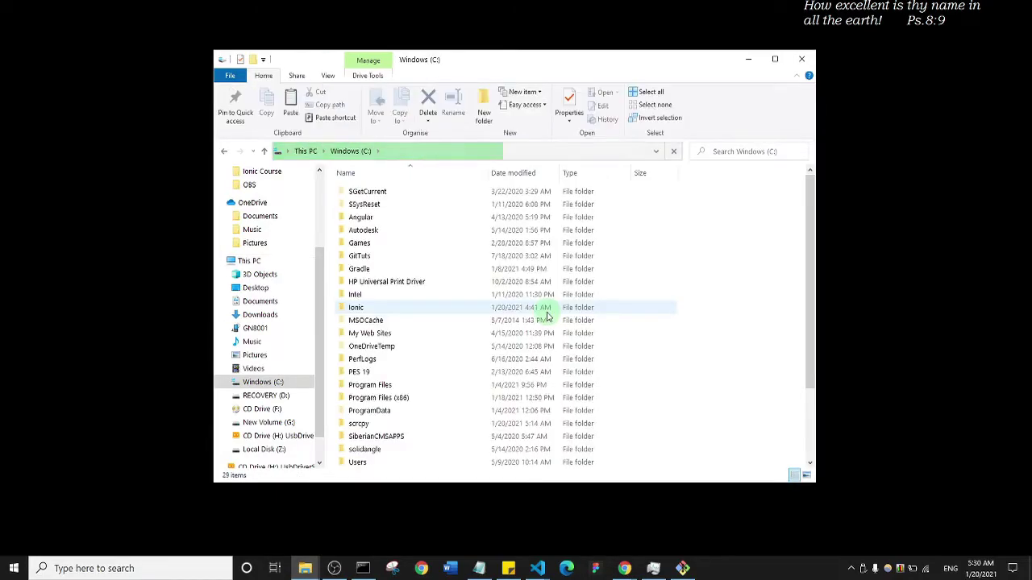
click(414, 244)
scroll(457, 331, down, 2)
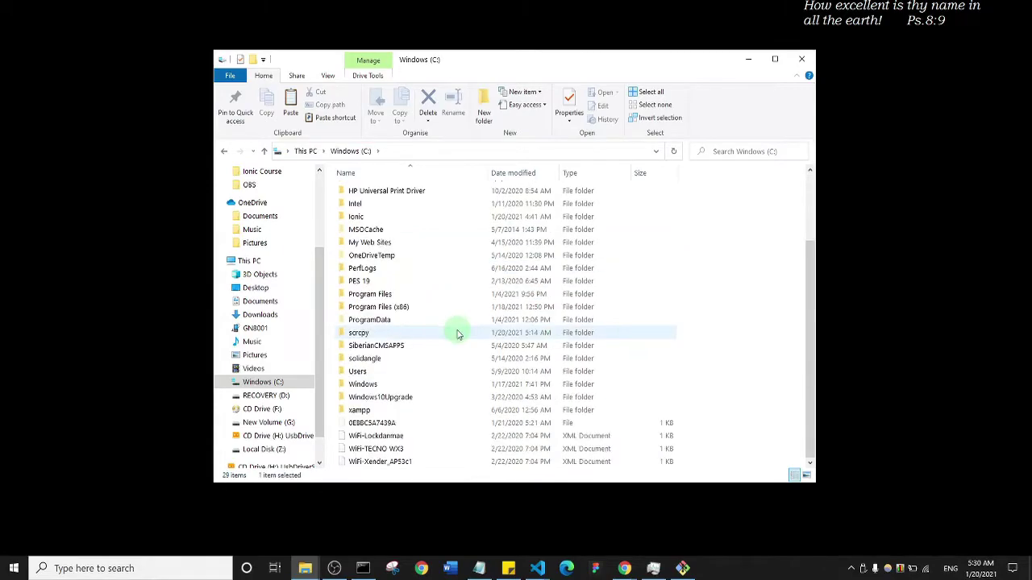
click(362, 333)
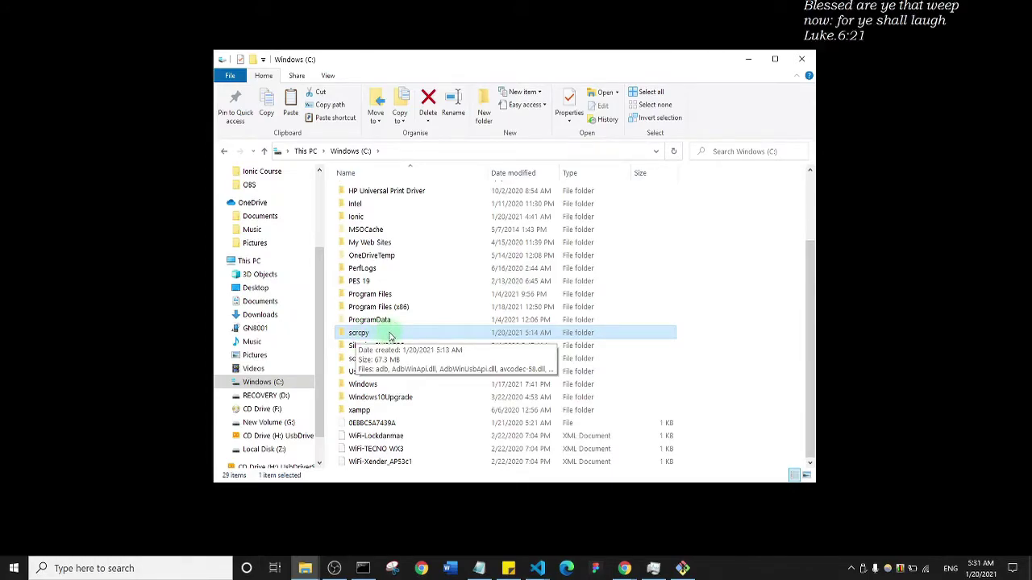
- Open C:\scrcpy, move the window aside, and try dragging the desktop scrcpy zip into it
double_click(480, 333)
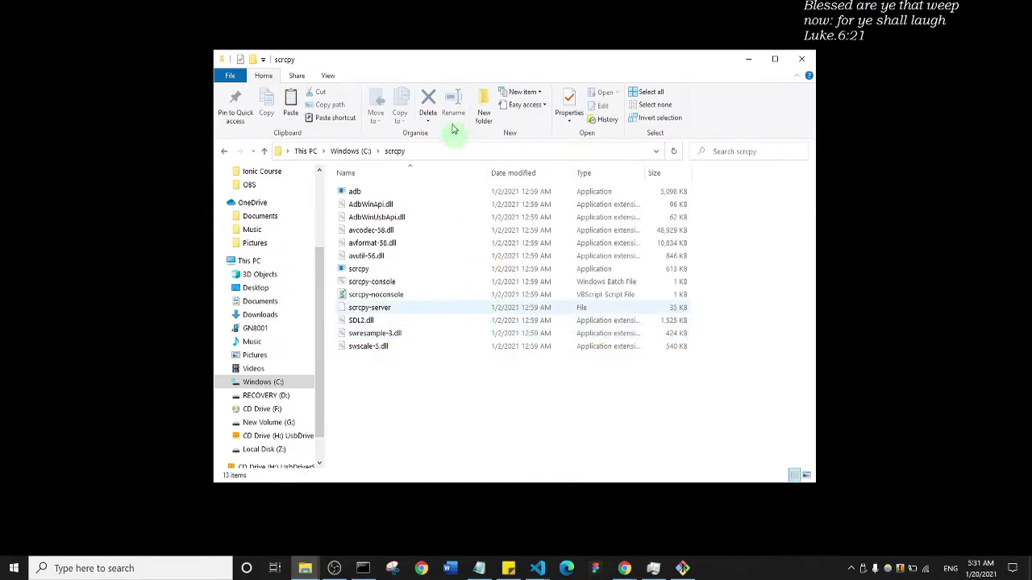
drag(435, 61, 550, 44)
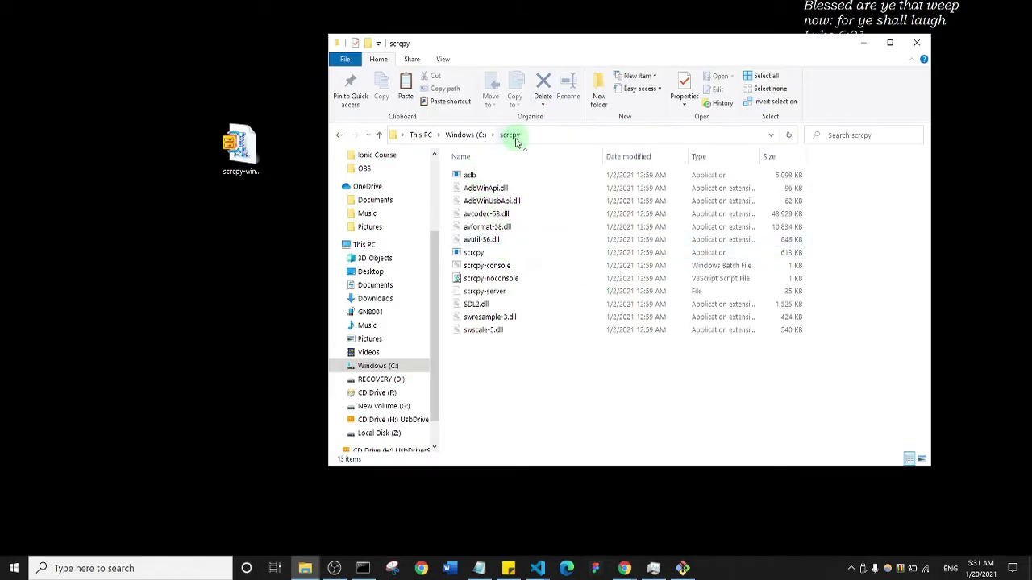
click(239, 149)
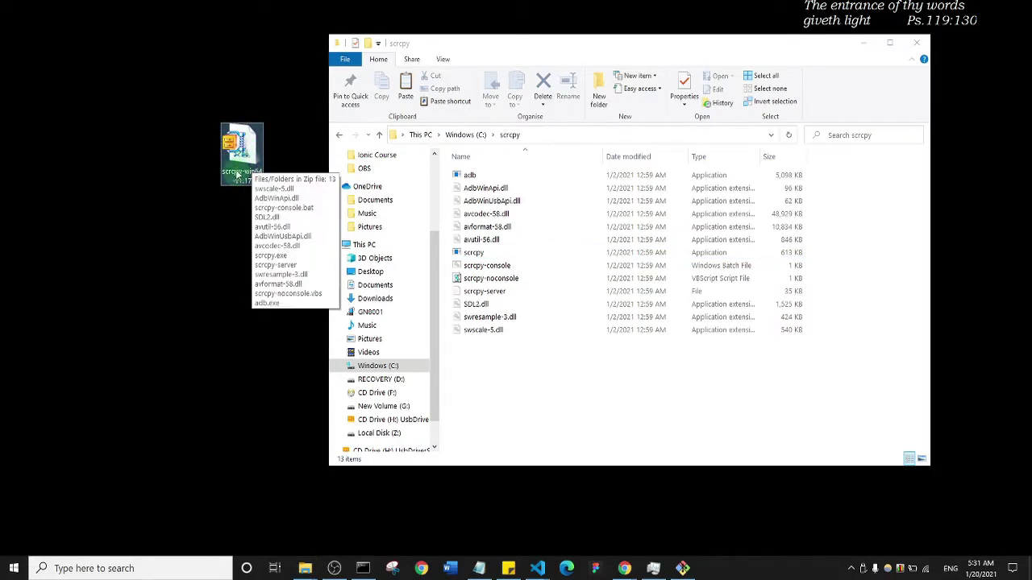
drag(246, 150, 569, 363)
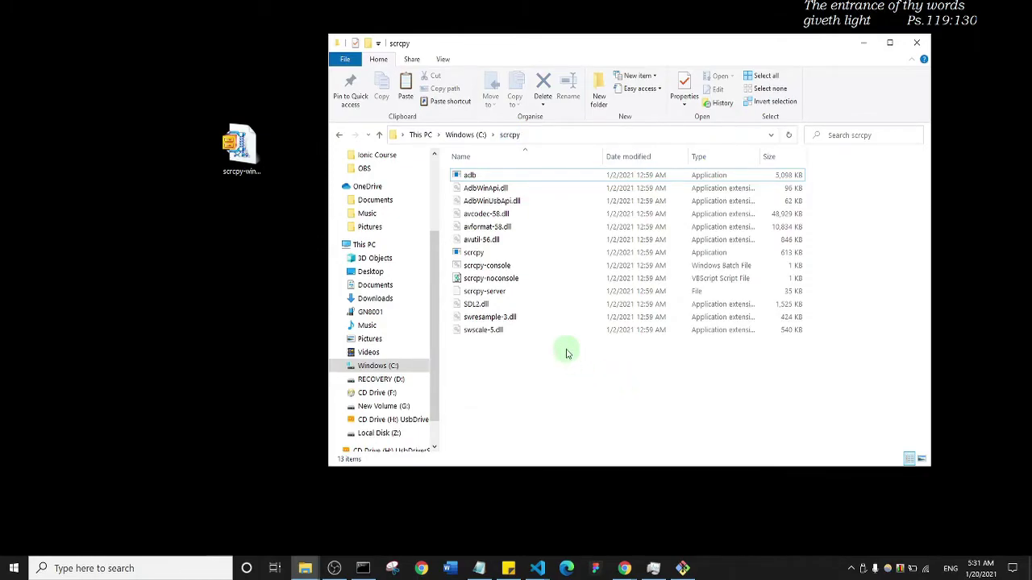
click(239, 147)
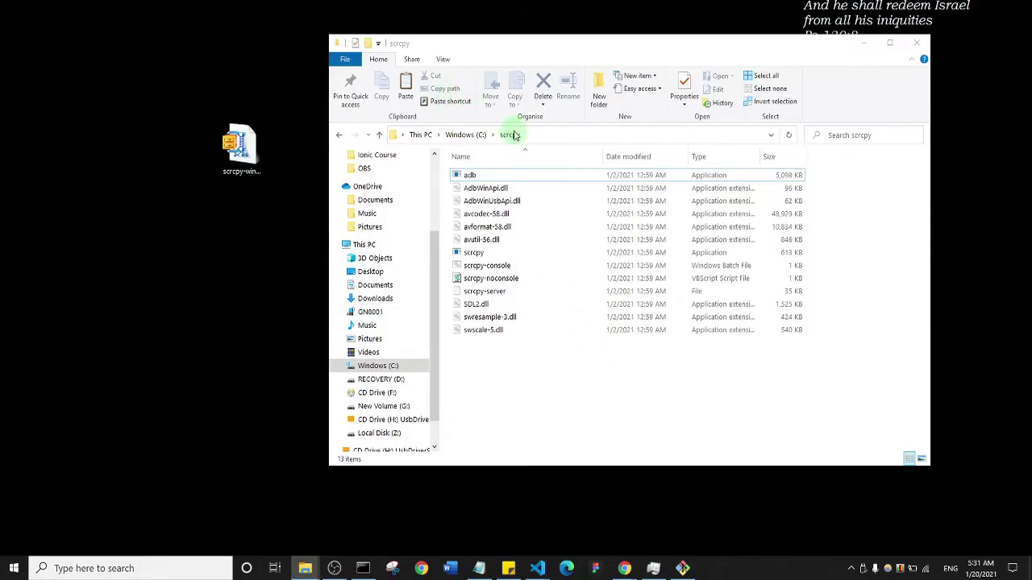
- Bring up the scrcpy zip's WinZip actions, then dismiss them without extracting
right_click(237, 148)
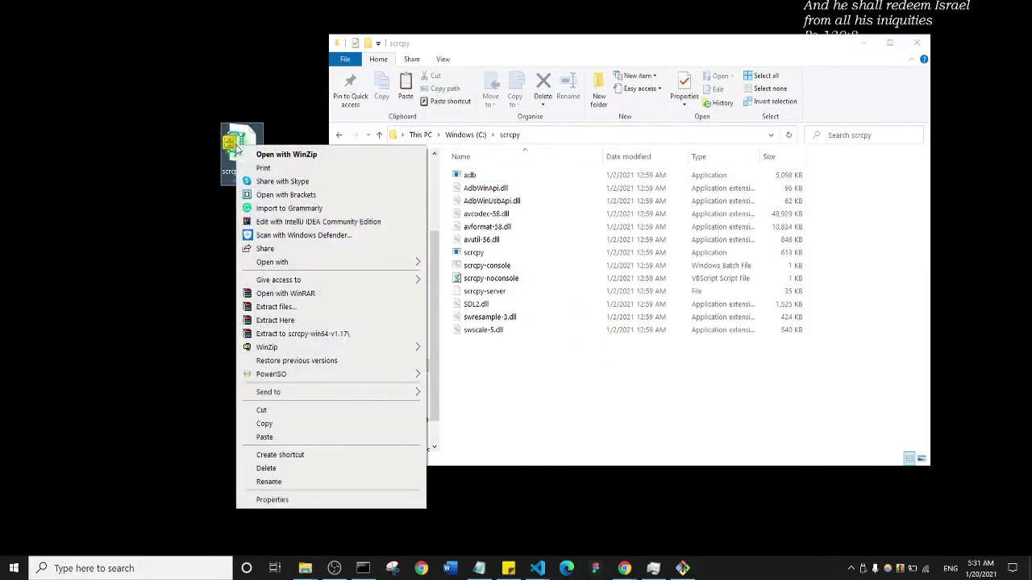
mouse_move(327, 352)
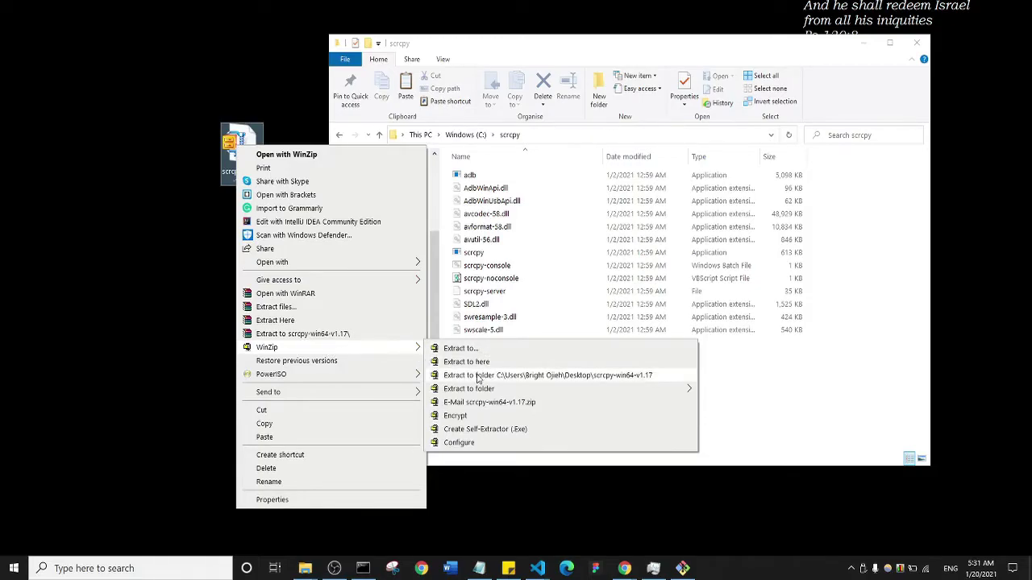
click(755, 388)
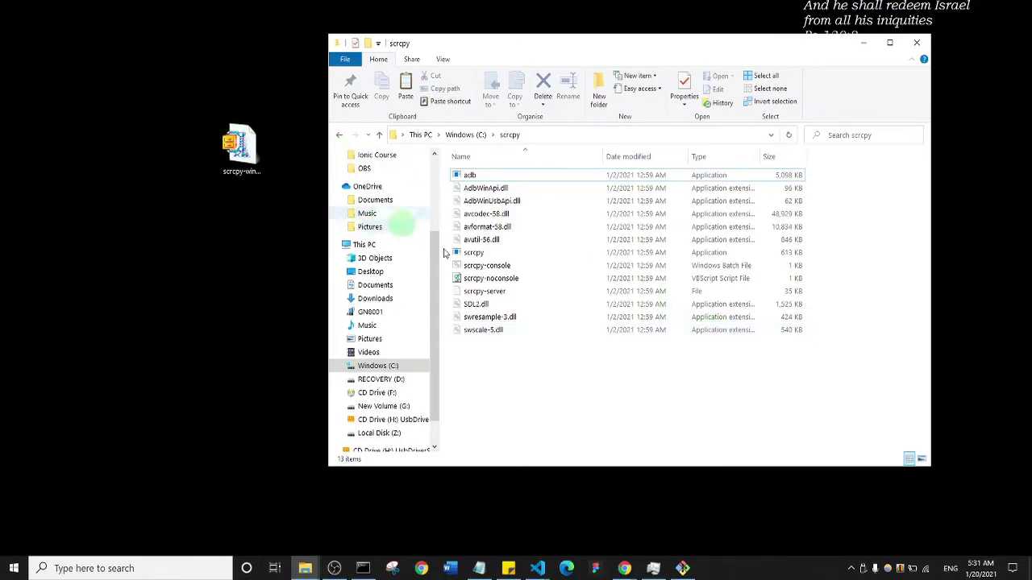
- Select scrcpy-noconsole and avformat-58.dll, then close the scrcpy folder window
click(547, 278)
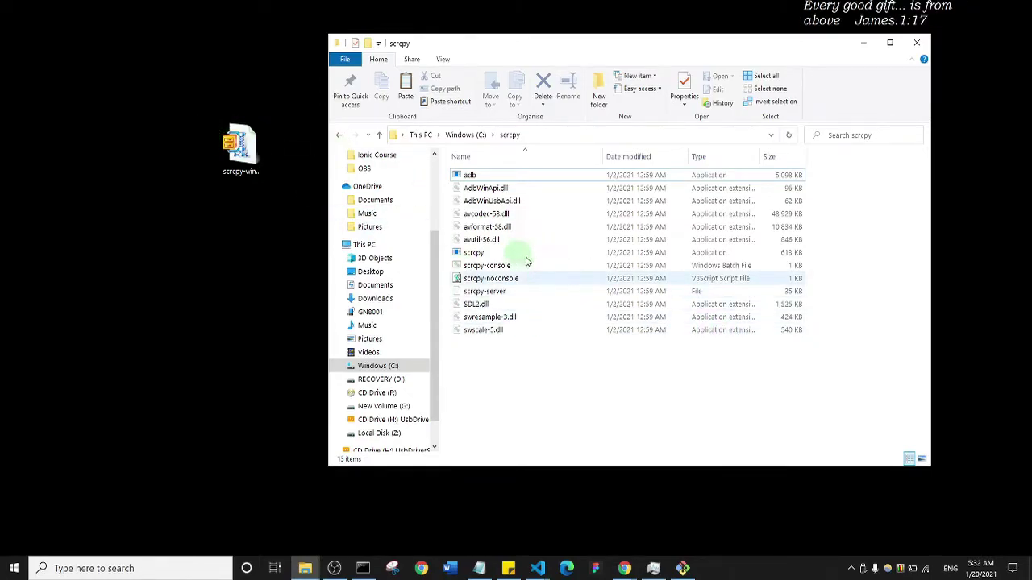
click(534, 216)
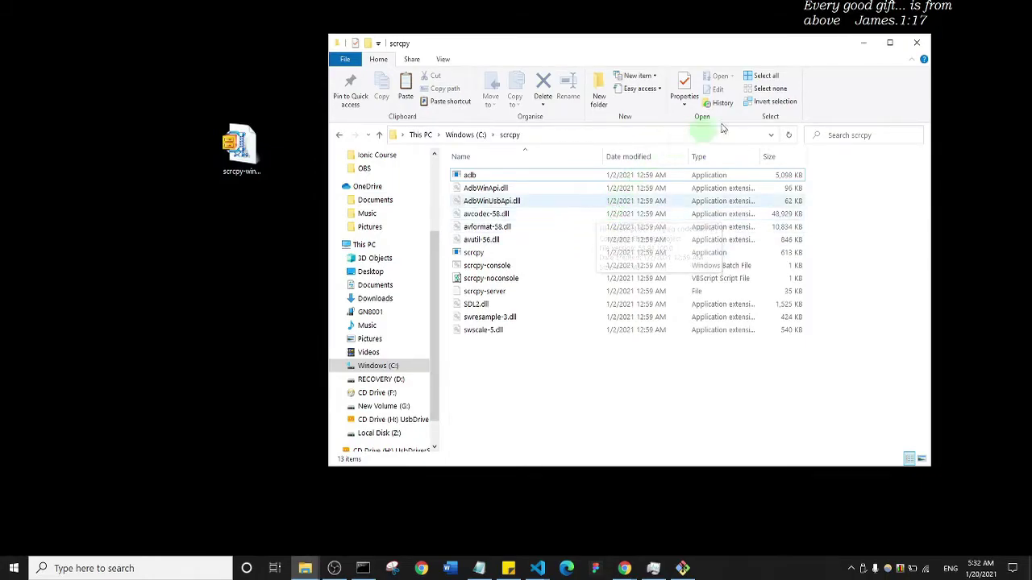
click(917, 42)
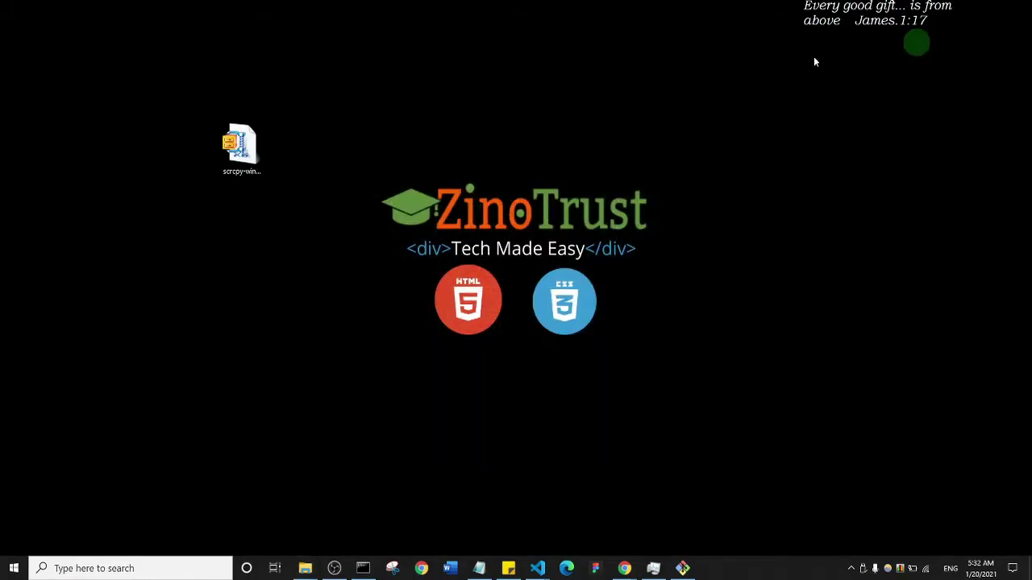
- Launch Command Prompt by searching 'cmd' from Start, and move its window right
click(233, 150)
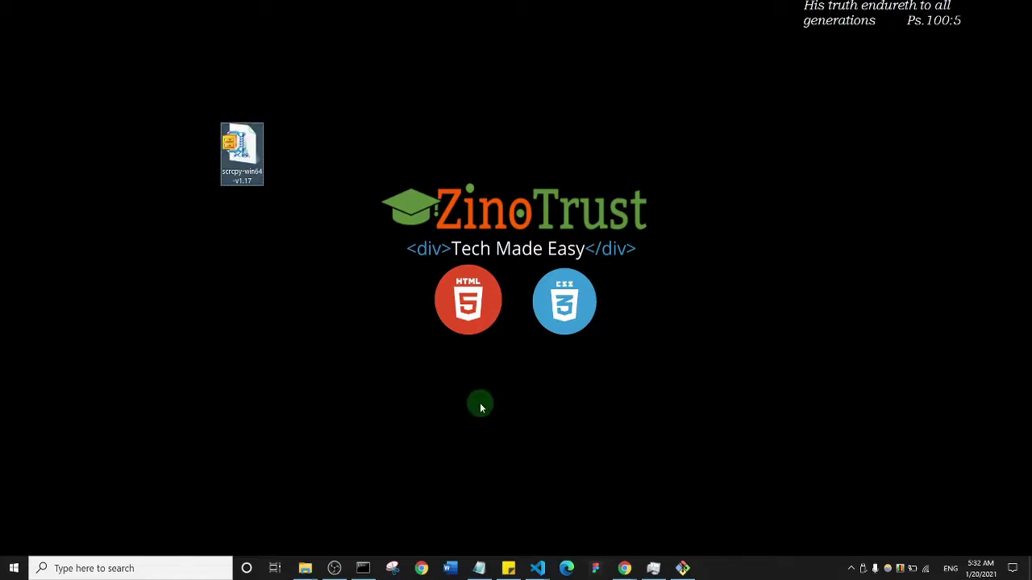
click(13, 568)
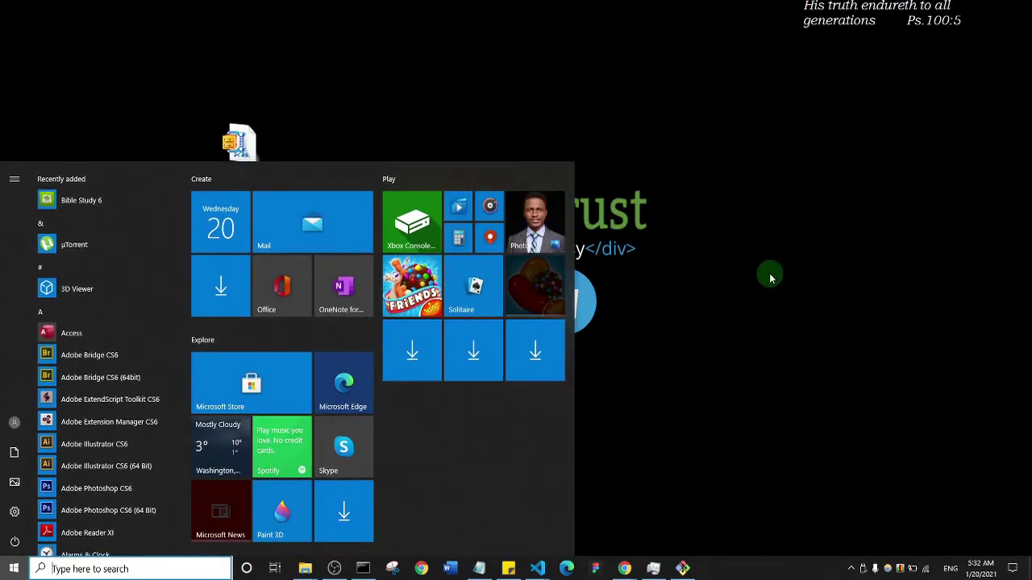
text(cmd)
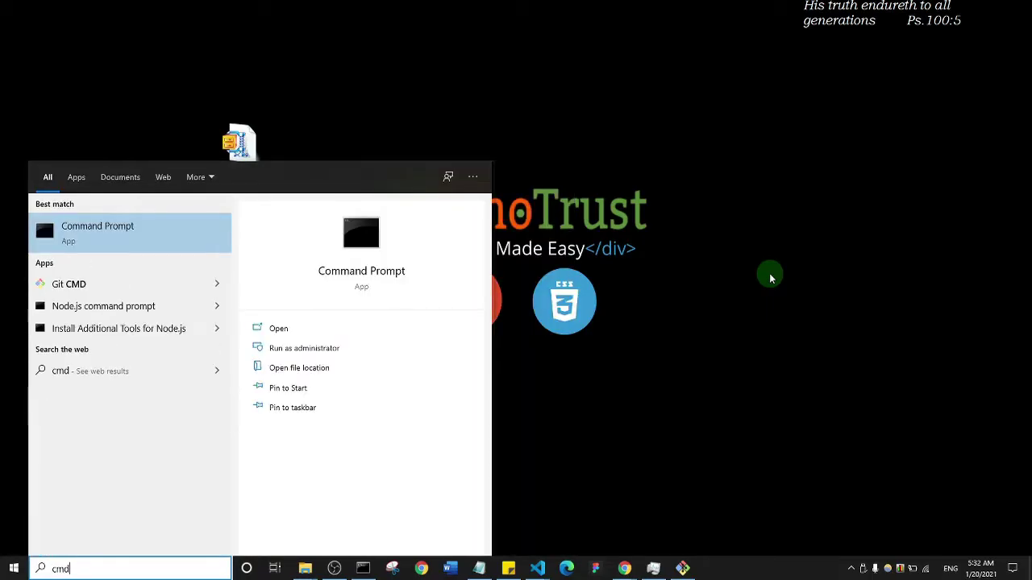
key(Return)
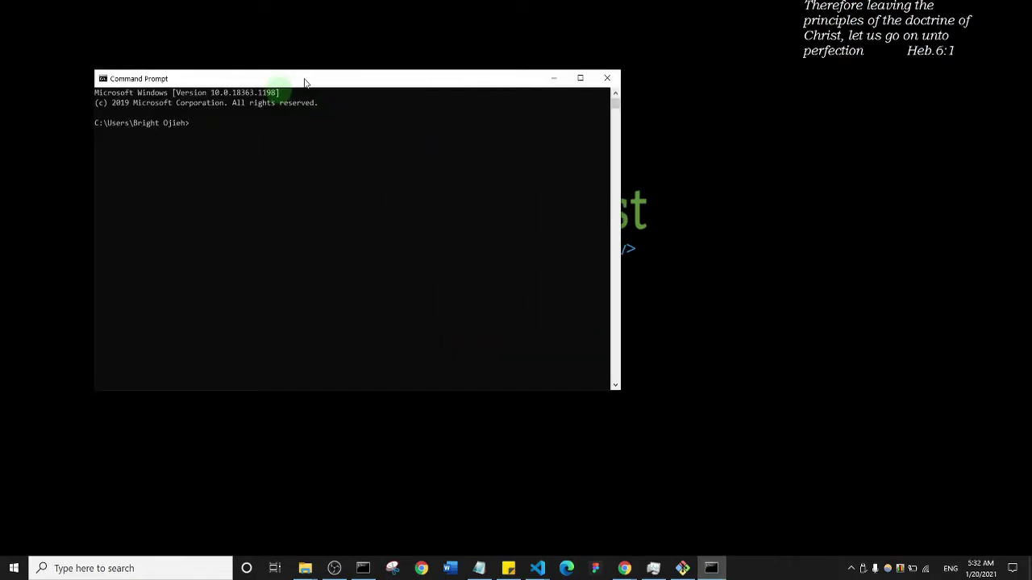
drag(304, 80, 516, 104)
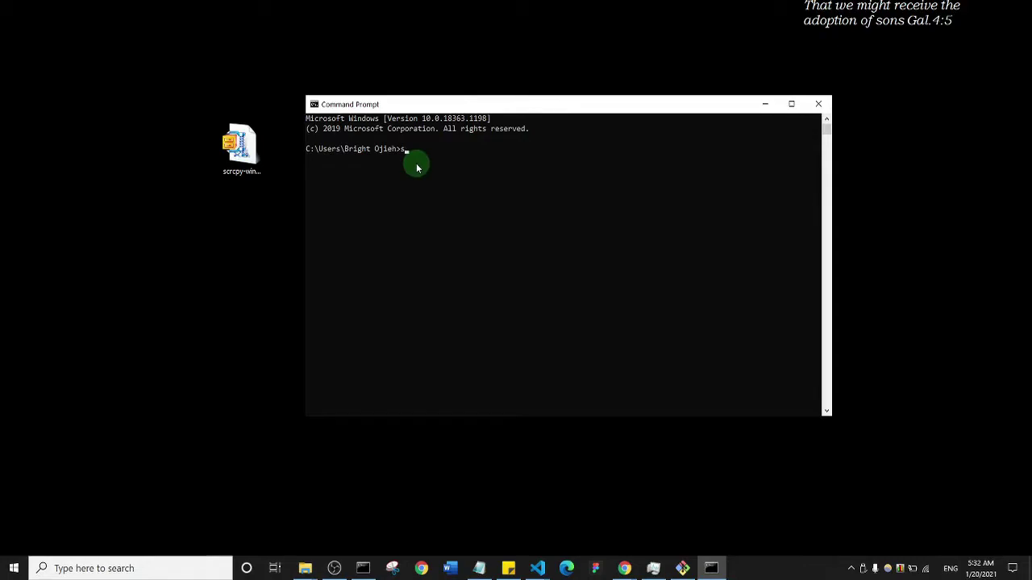
- Run scrcpy from the home folder, get a not-recognized error, and start typing cd ../..
text(cpy)
key(Return)
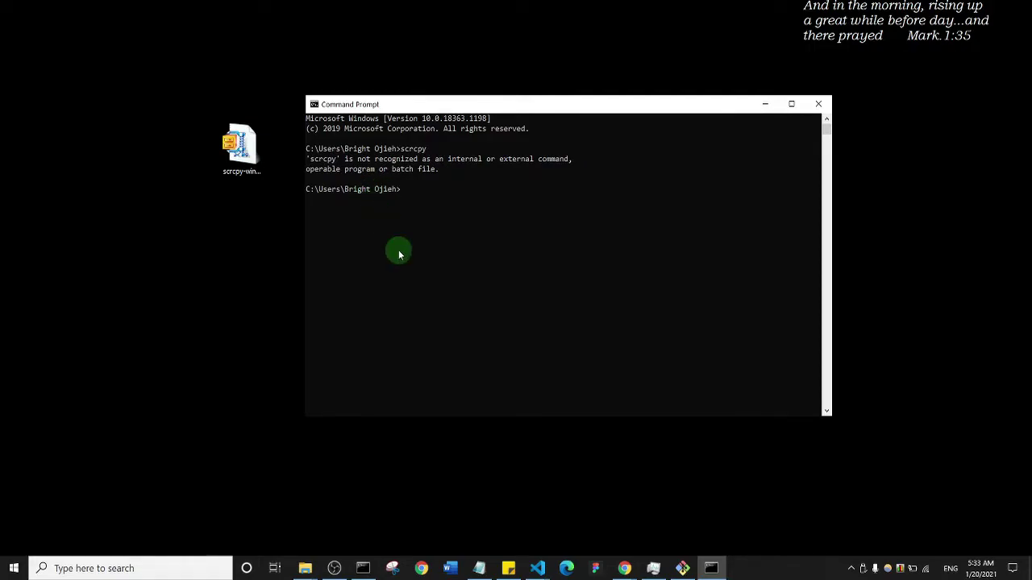
text(cd)
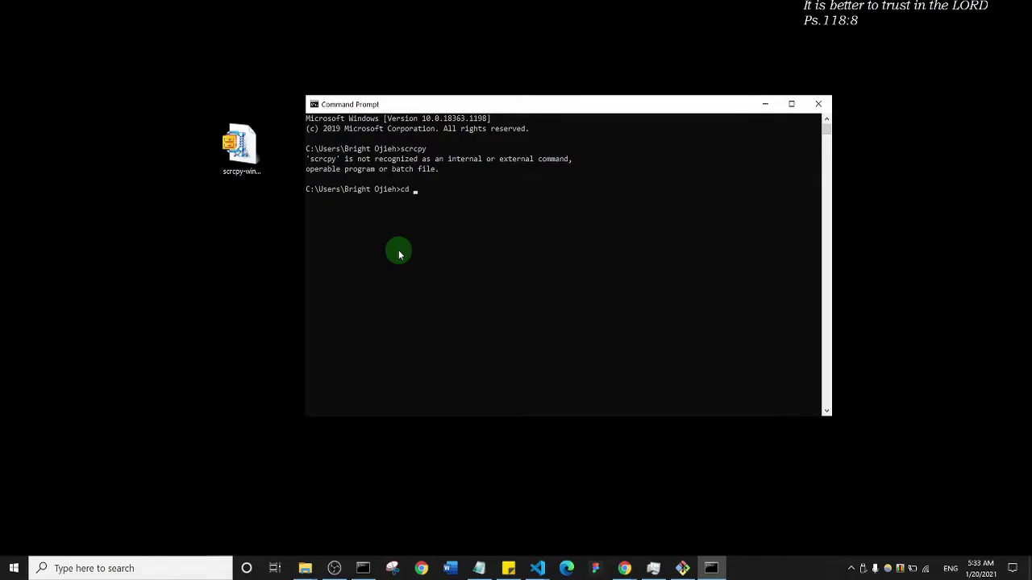
text( ../..)
- Go up to the root of C: and change into the scrcpy folder
key(Return)
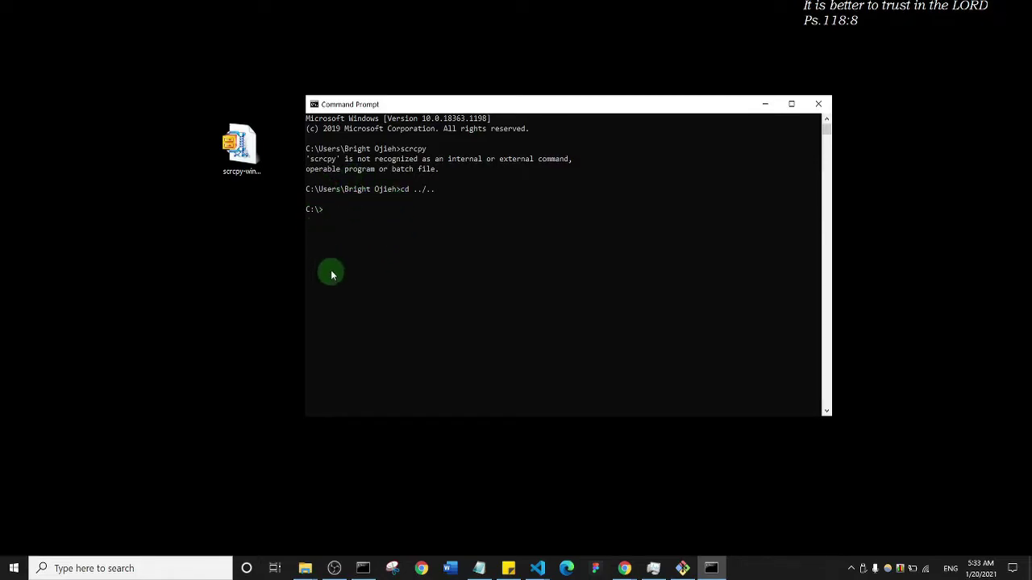
text(cd )
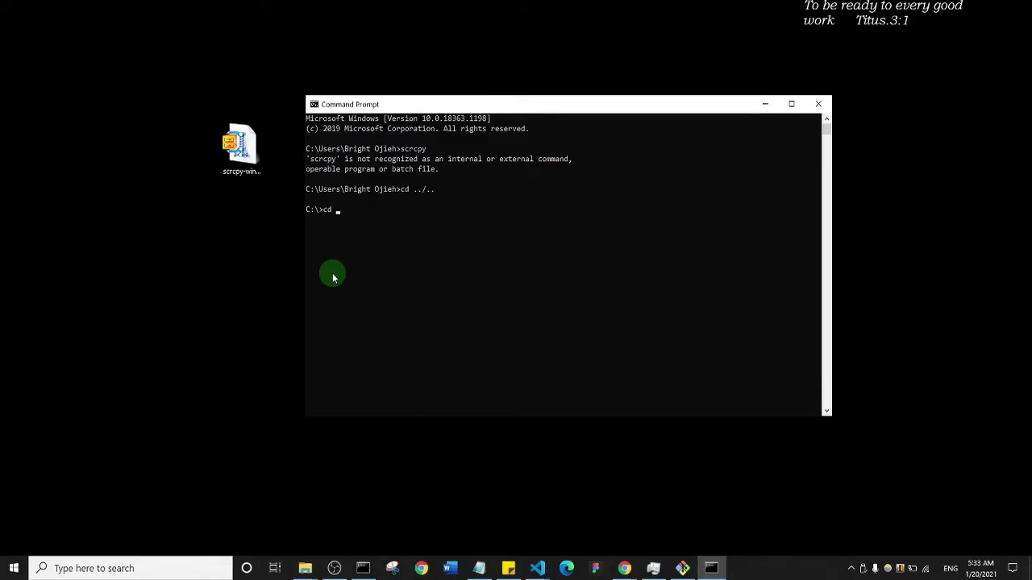
text(scr)
key(Tab)
key(Return)
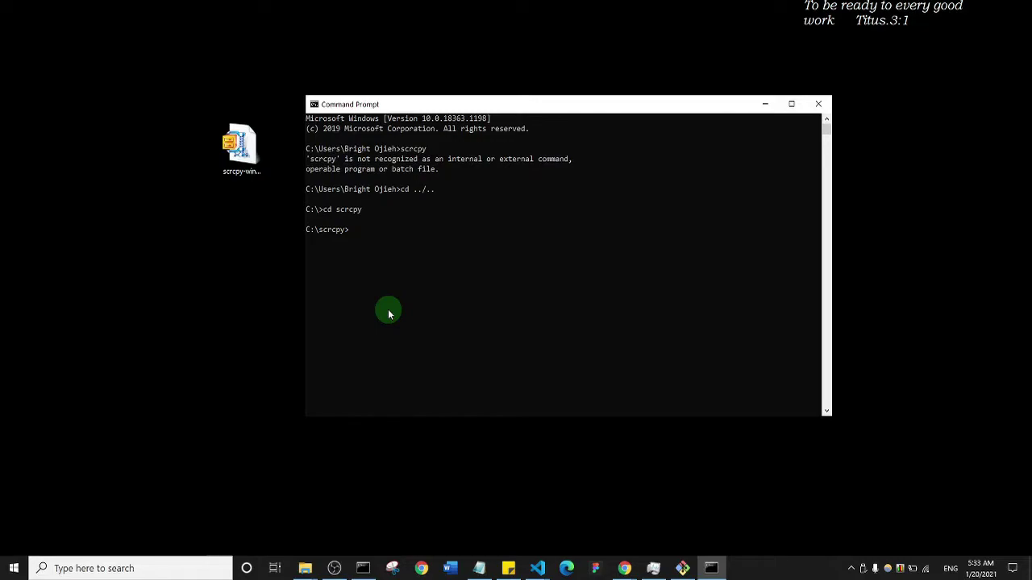
- Run scrcpy from C:\scrcpy to start mirroring the phone
text(scr)
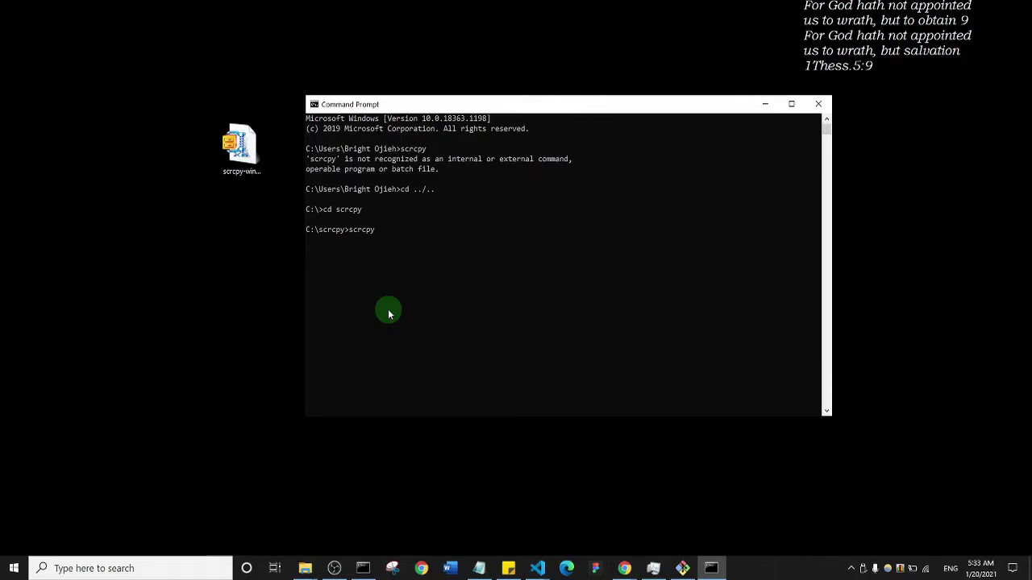
text(cpy)
key(Return)
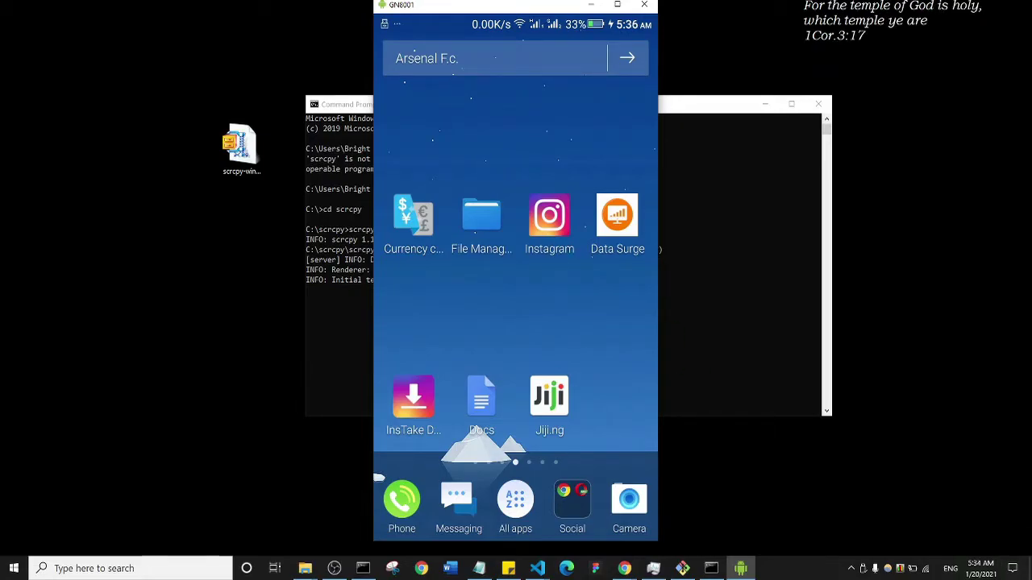
- Refocus the phone mirror and swipe forward through the home-screen pages
key(alt+Tab)
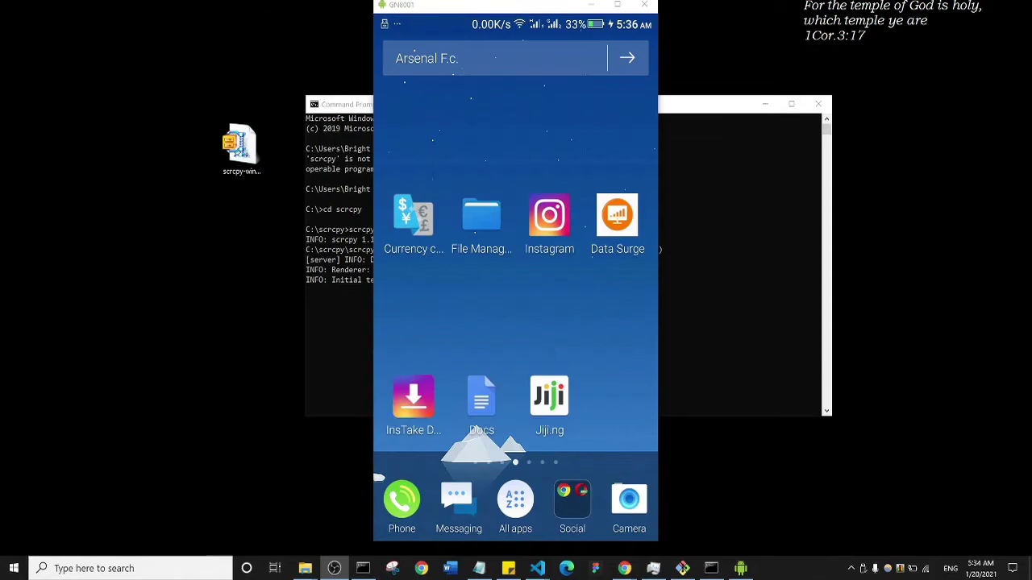
click(564, 292)
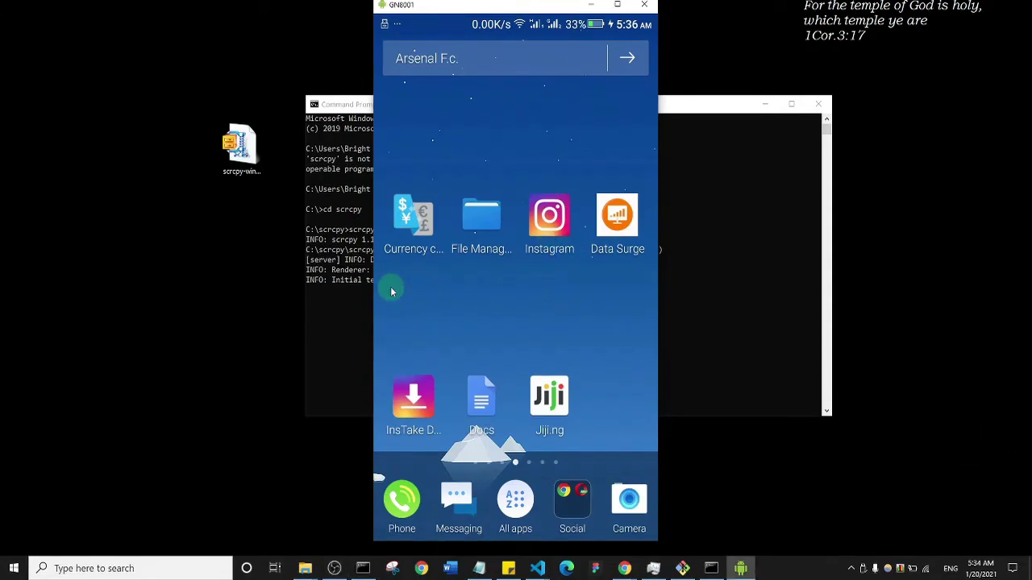
drag(393, 291, 403, 288)
drag(583, 294, 414, 283)
- Open phone search, then back out to the Canva, Crypto, VLC and Twitter page
click(471, 204)
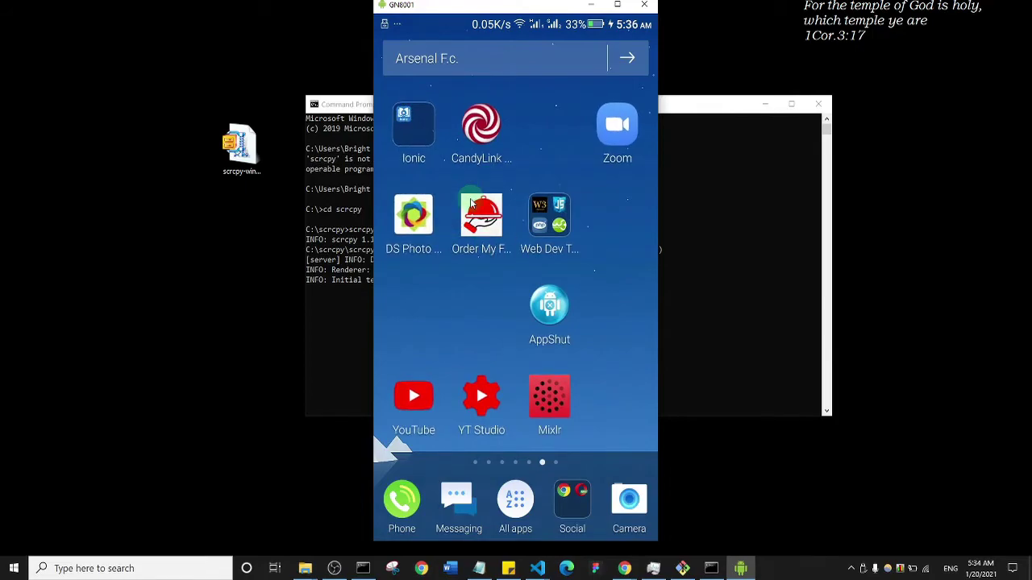
scroll(471, 202, up, 3)
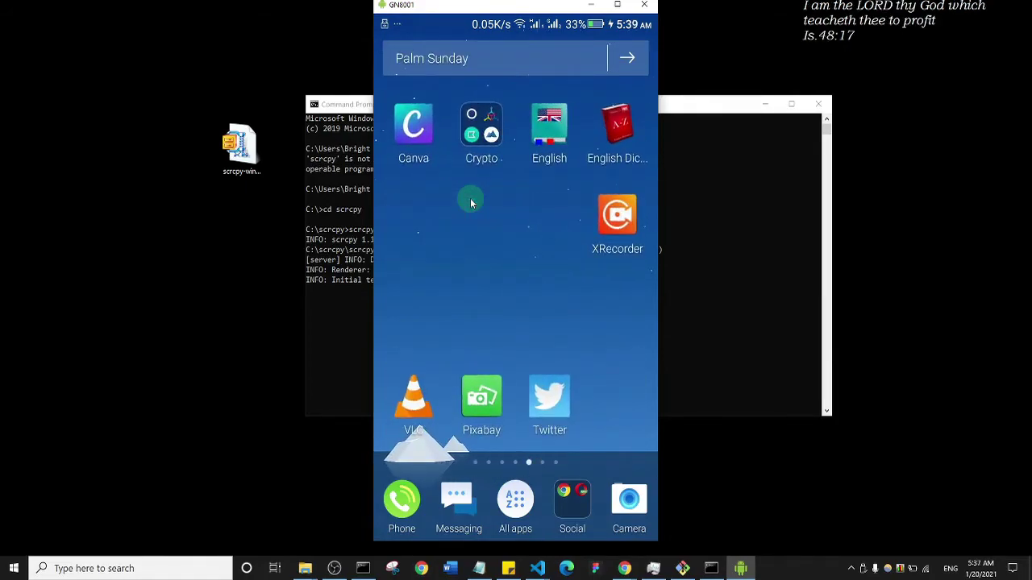
scroll(471, 202, up, 2)
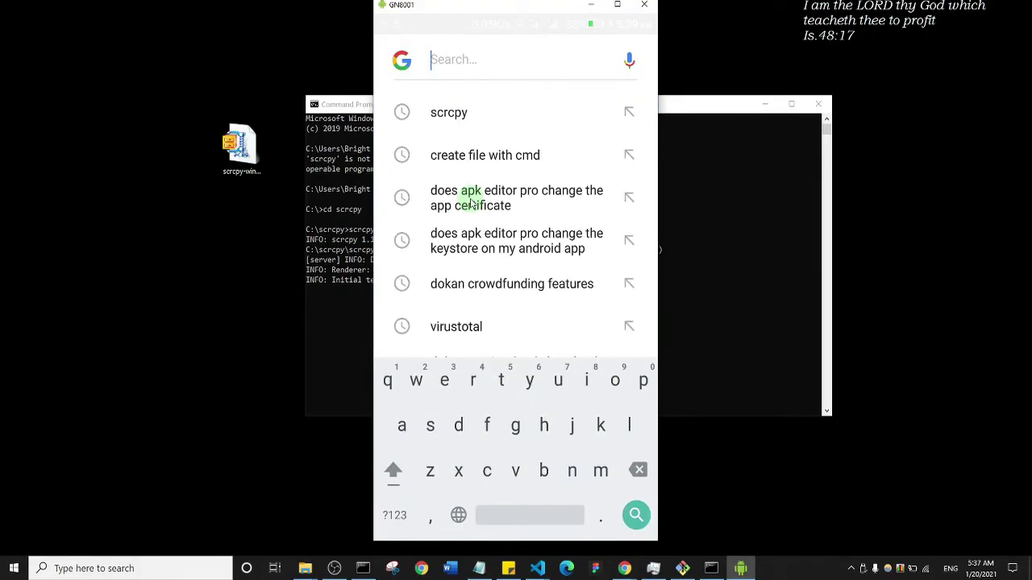
right_click(487, 147)
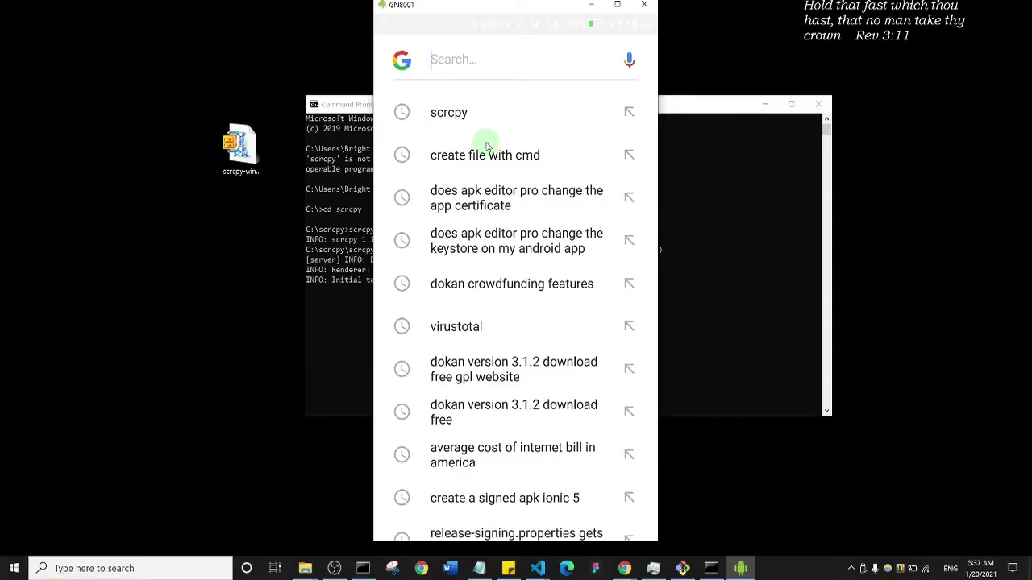
right_click(456, 156)
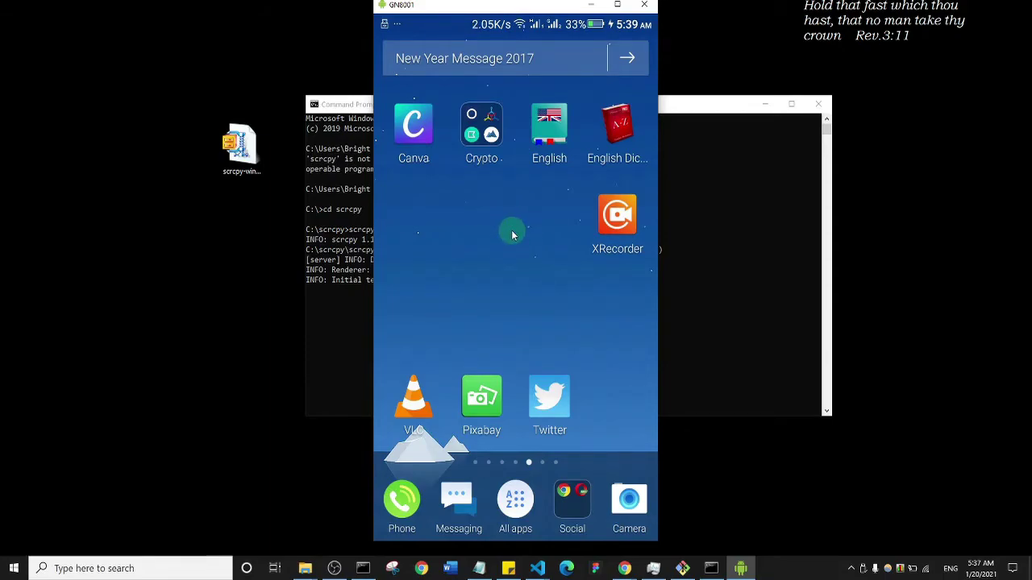
key(alt+n)
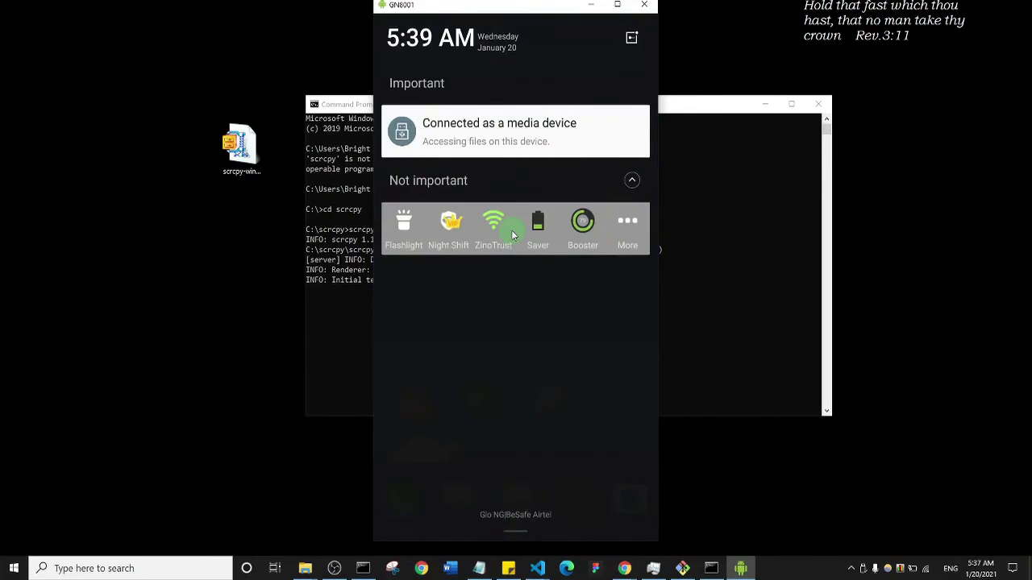
click(512, 229)
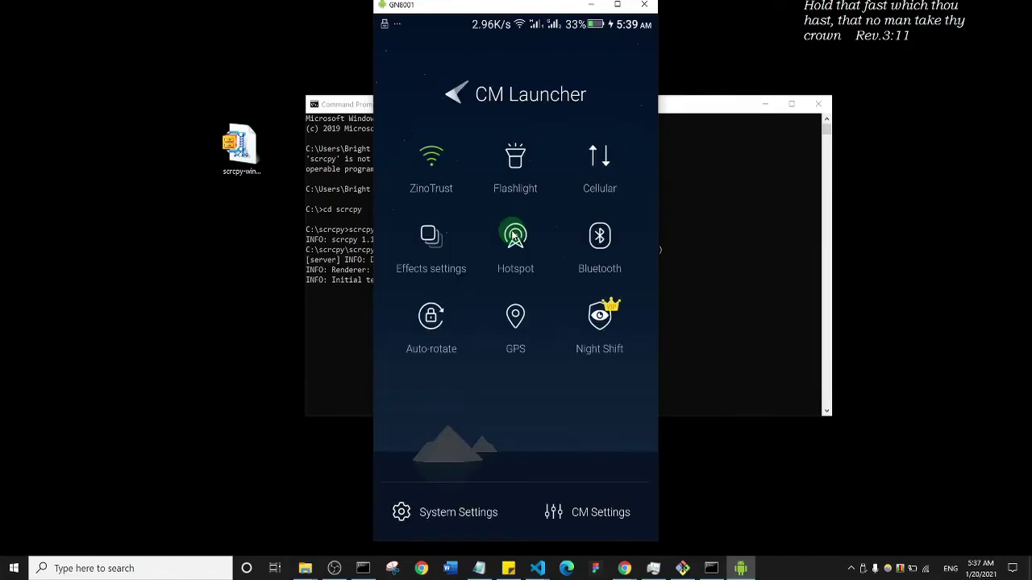
click(768, 112)
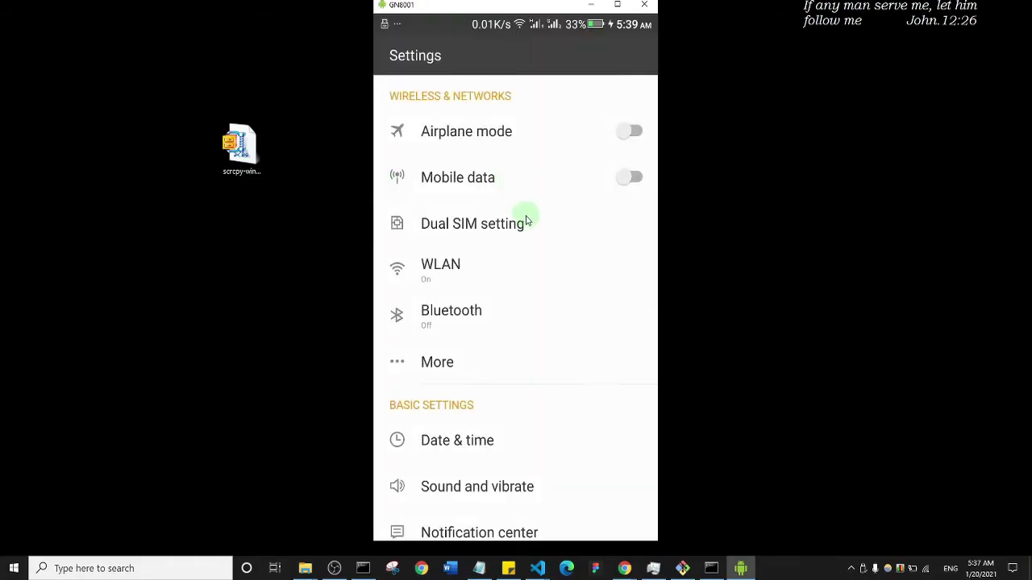
scroll(525, 217, down, 8)
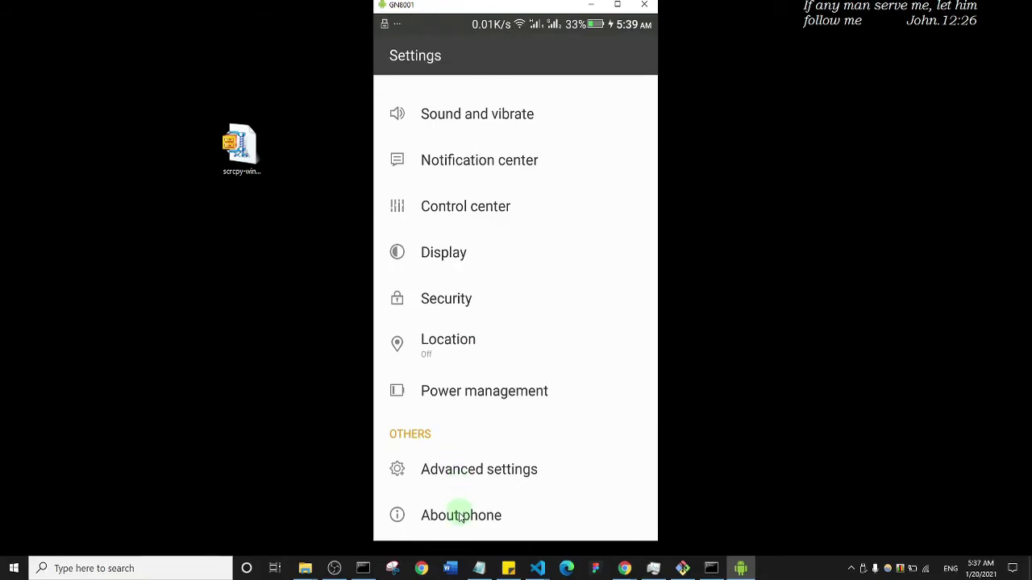
click(460, 519)
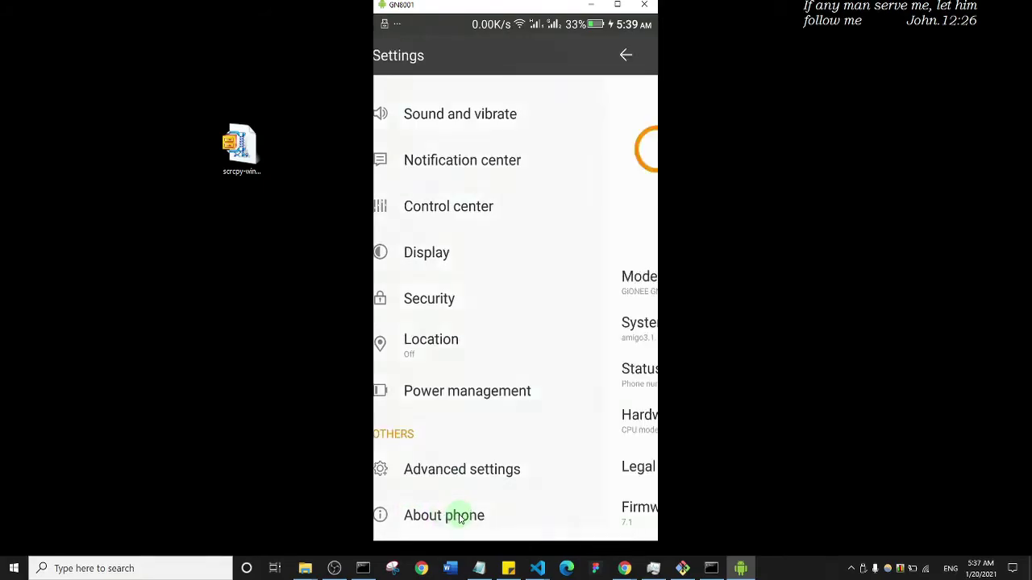
scroll(489, 378, down, 3)
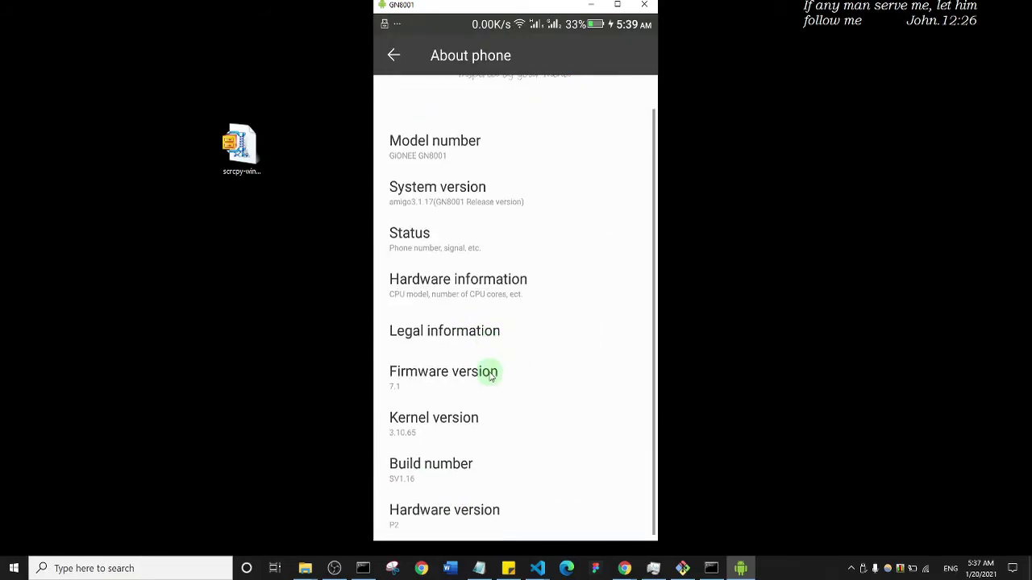
click(437, 476)
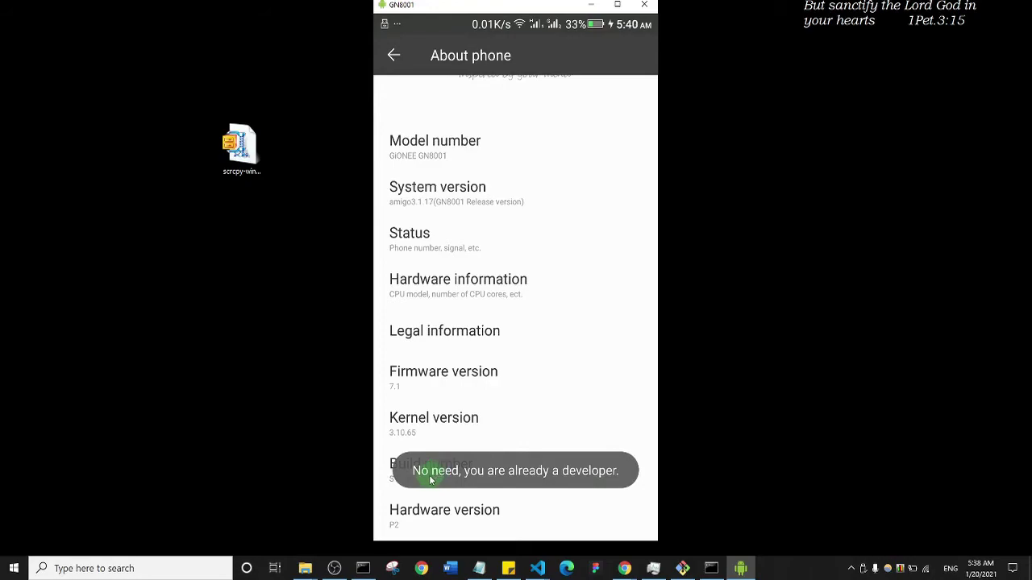
click(455, 480)
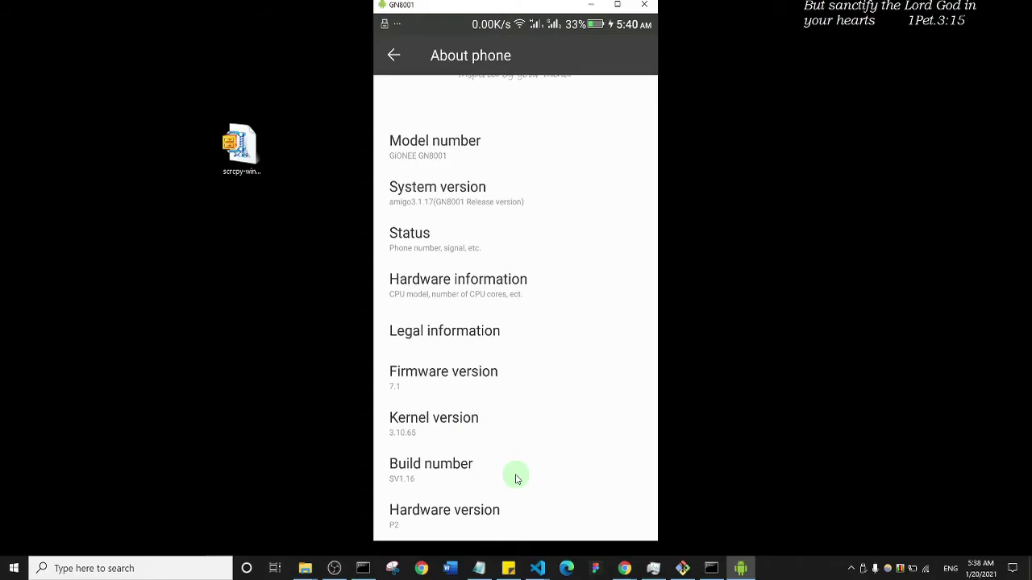
click(476, 476)
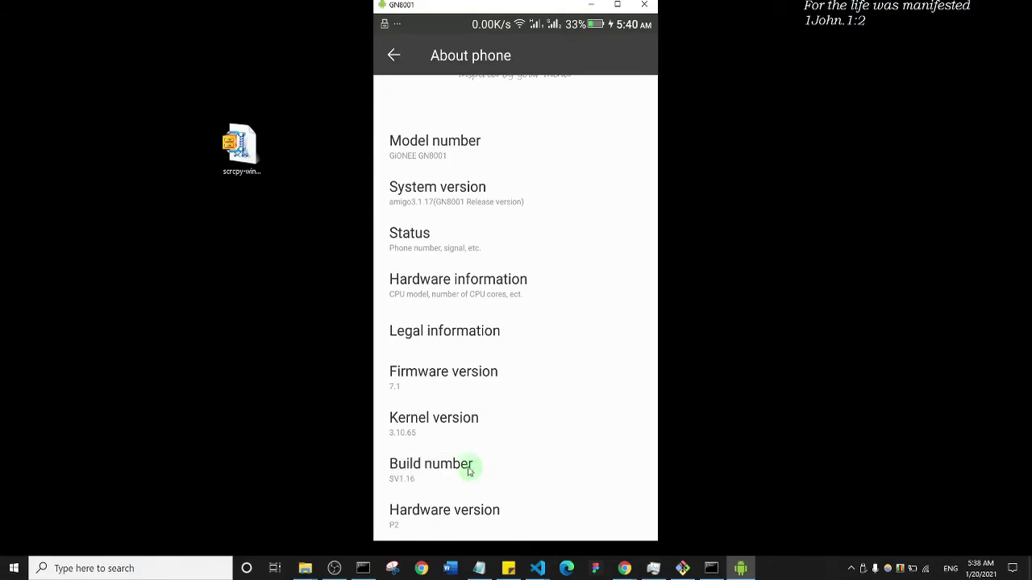
scroll(511, 301, up, 3)
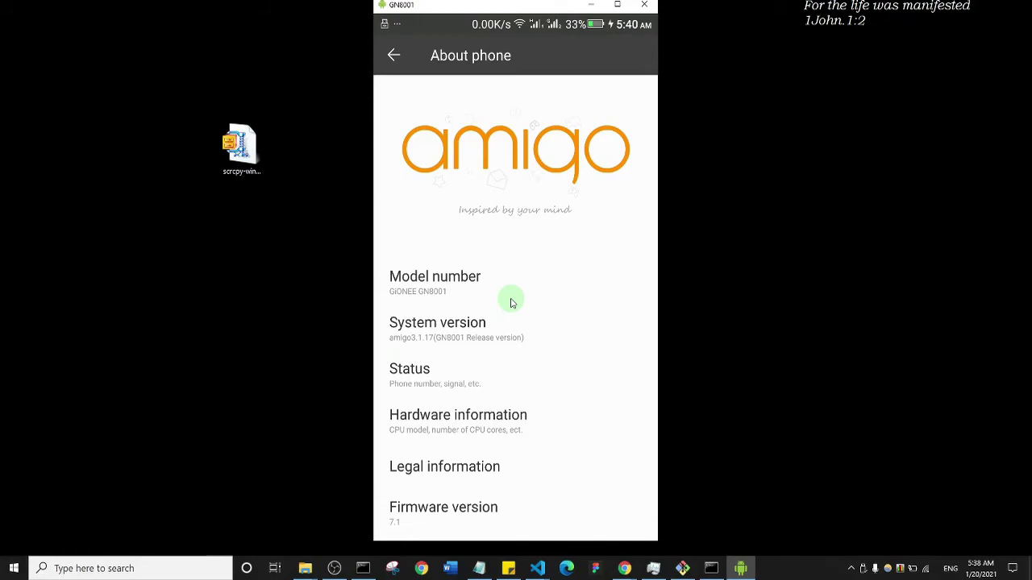
middle_click(511, 300)
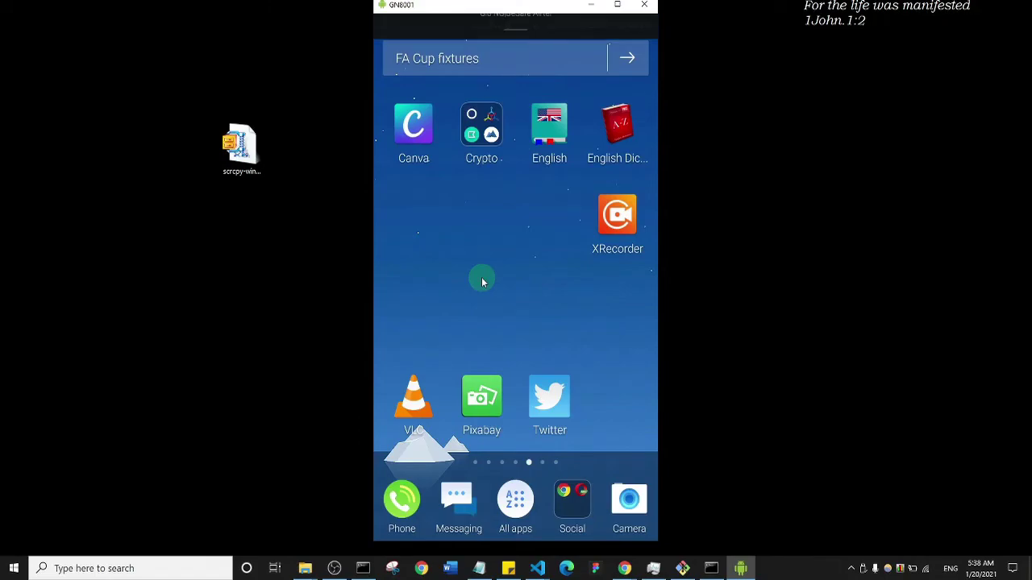
- From the notification shade's USB connection options, switch on Interim USB debugging and close the panel
key(alt+n)
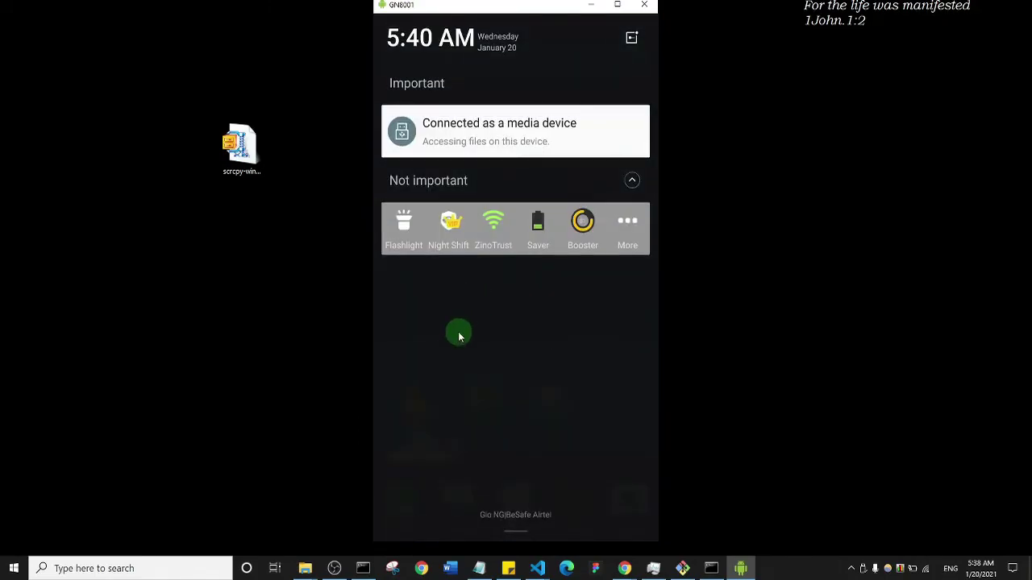
click(459, 337)
click(622, 483)
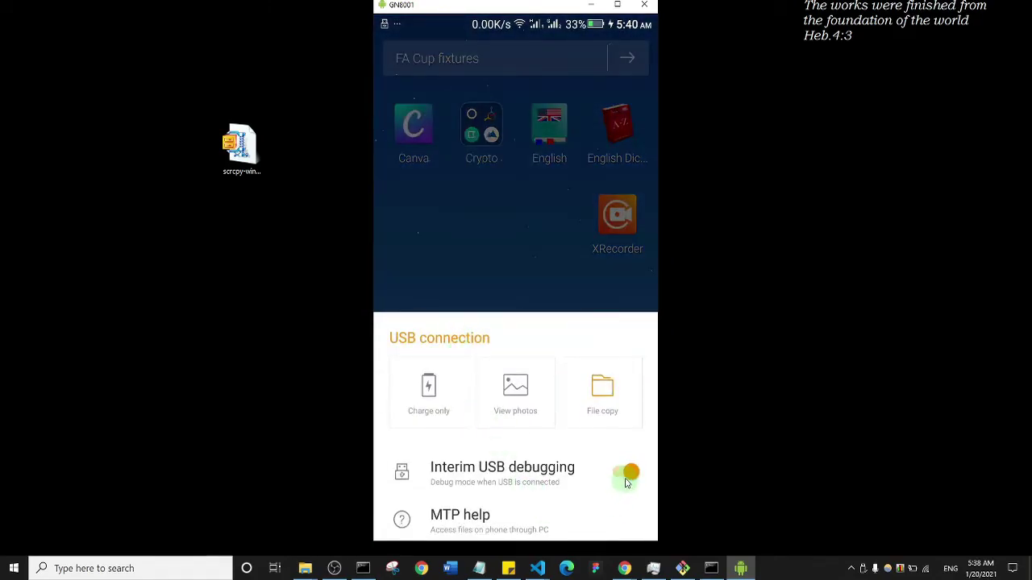
mouse_move(560, 476)
mouse_down()
mouse_move(445, 480)
mouse_move(633, 477)
mouse_move(573, 379)
mouse_move(463, 266)
mouse_move(486, 239)
mouse_up()
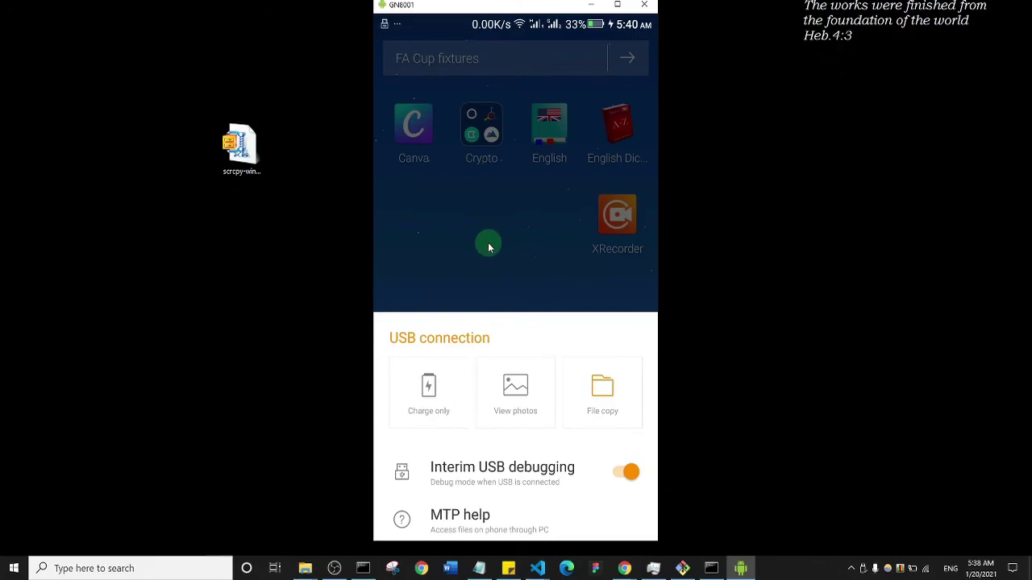
mouse_move(489, 245)
mouse_down()
mouse_move(488, 275)
mouse_move(522, 233)
mouse_move(494, 197)
mouse_up()
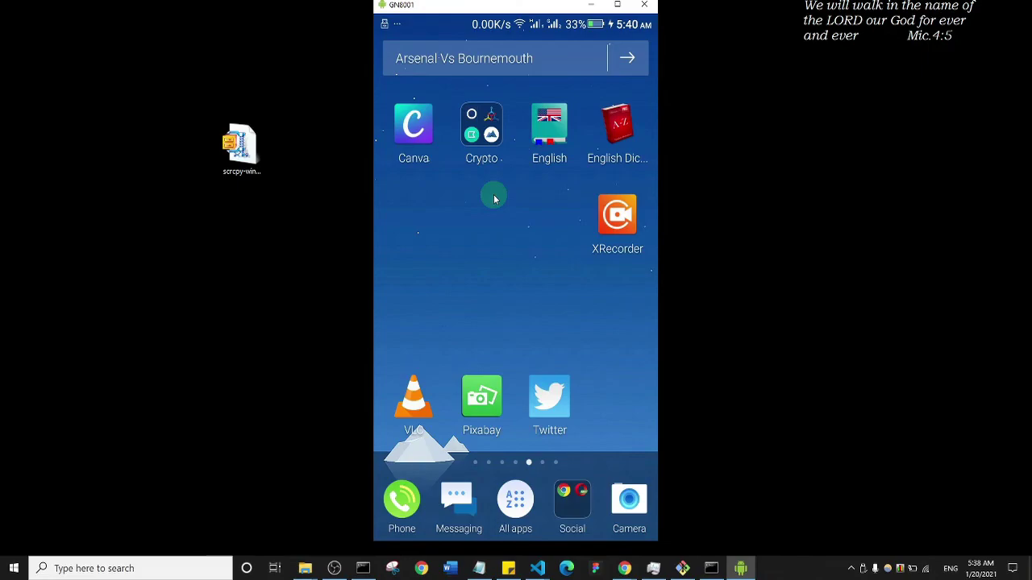
drag(494, 197, 494, 196)
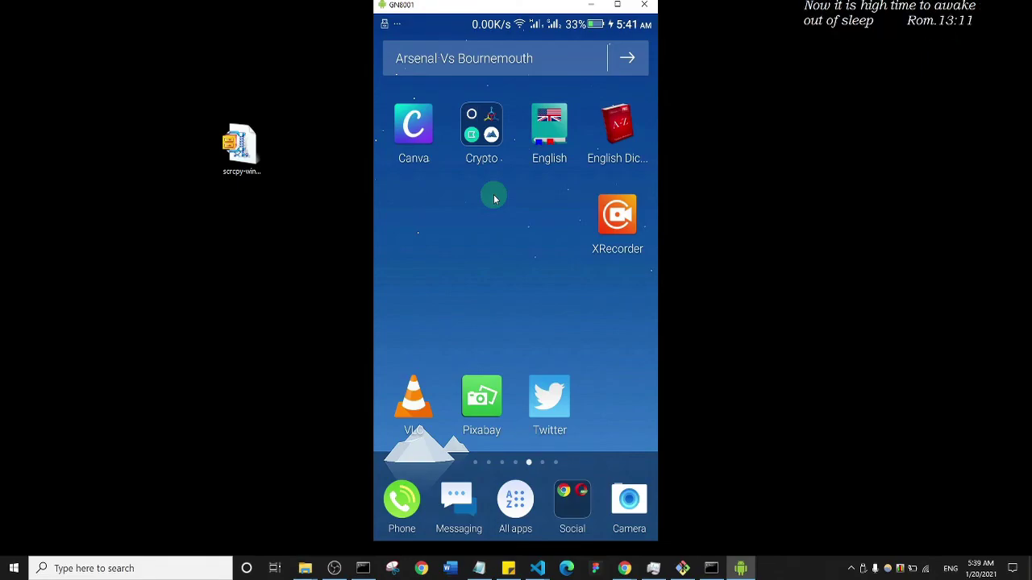